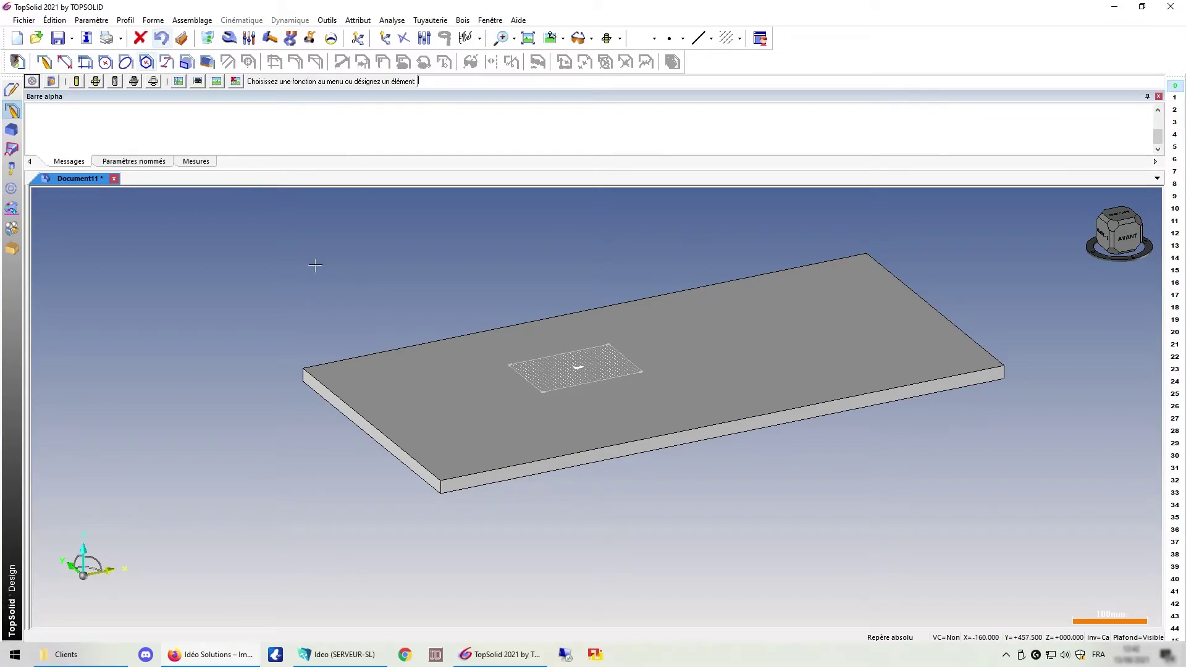
Start a wood drilling operation (Perçage) on the panel with the mode set to DYNAMIQUE.
left_click(461, 24)
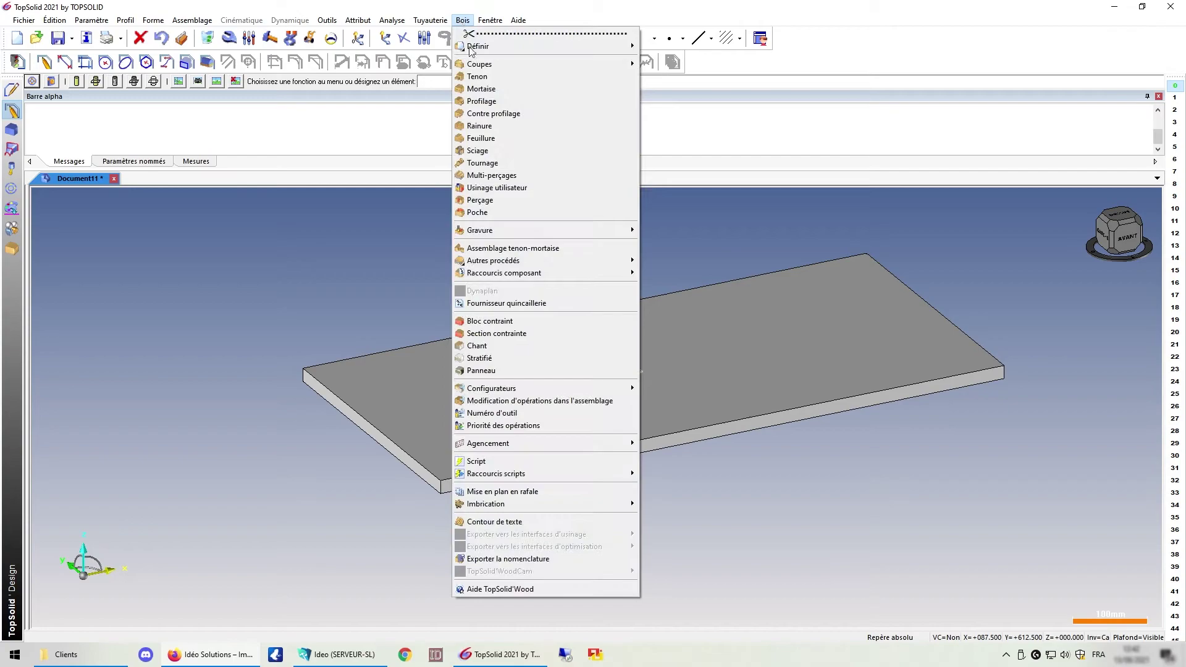
left_click(487, 200)
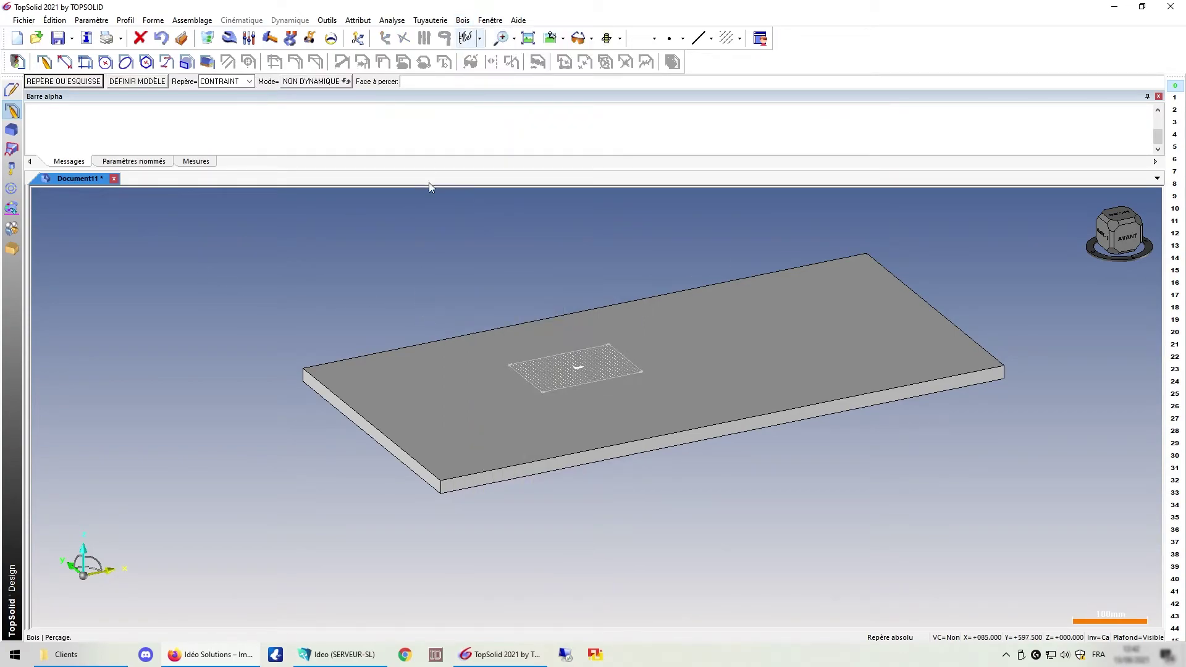
left_click(328, 82)
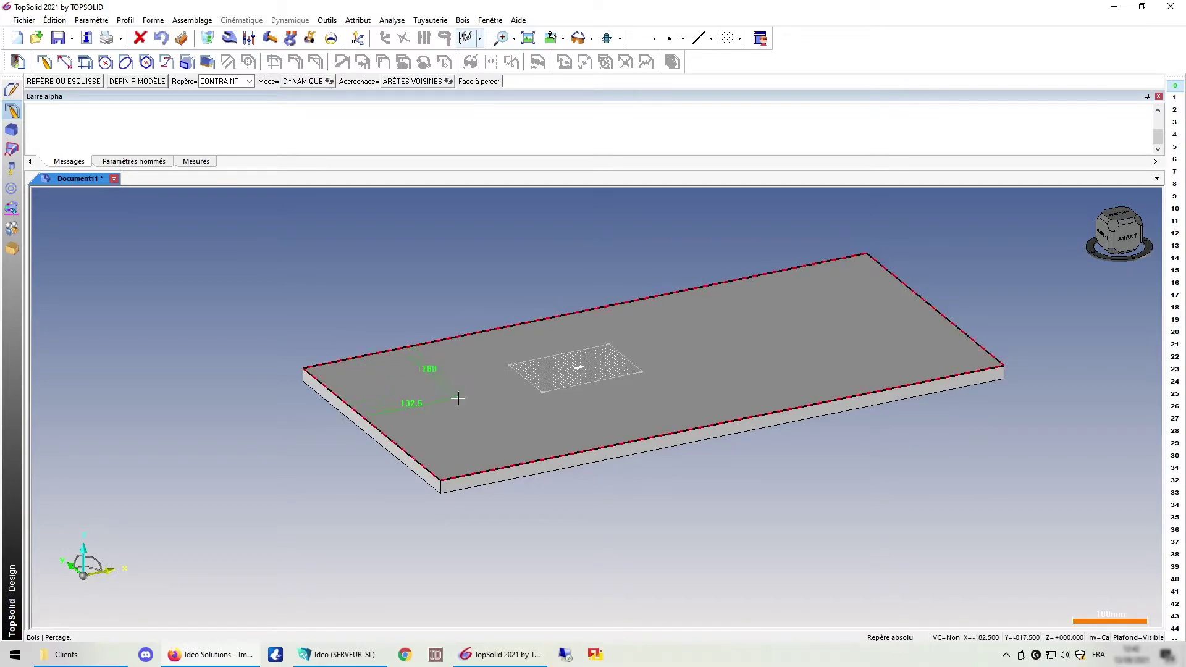
Examine the hole parameters offered by the standard "trou lisse" drilling model on the panel's top face.
left_click(403, 372)
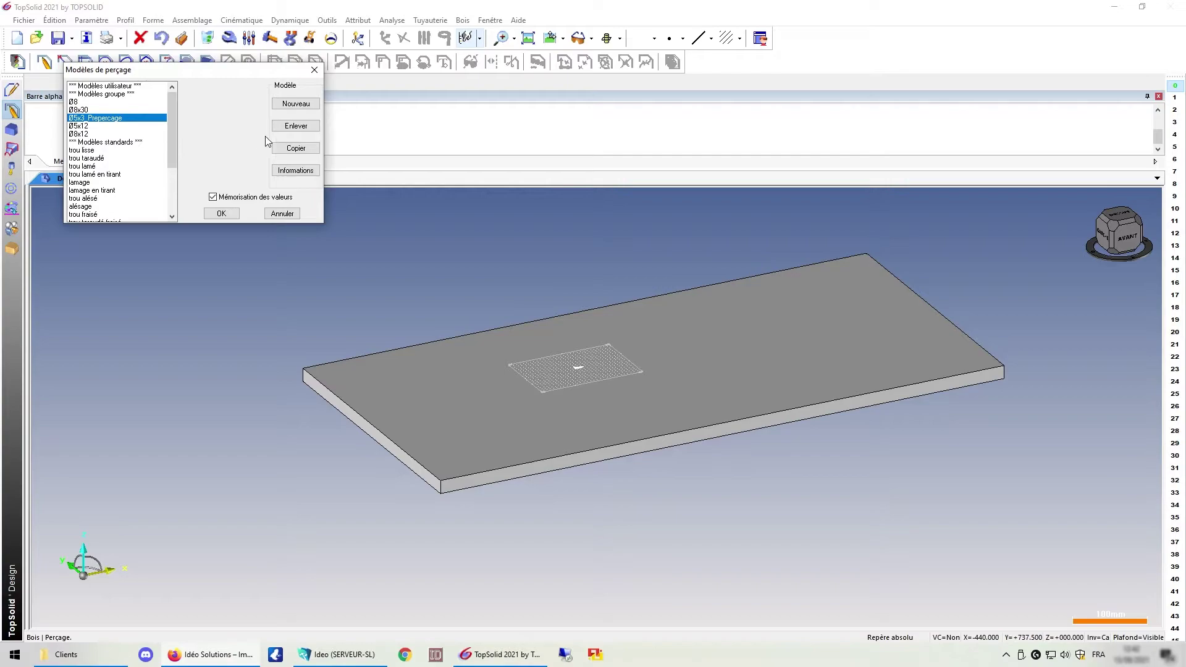
left_click(87, 151)
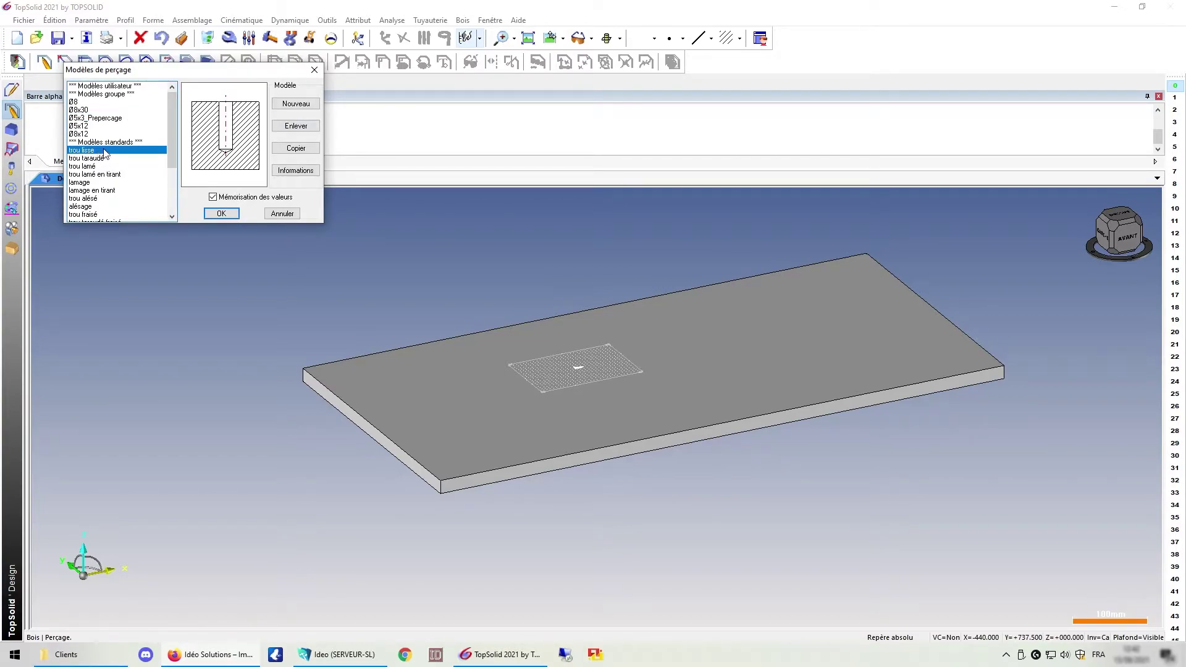
left_click(220, 214)
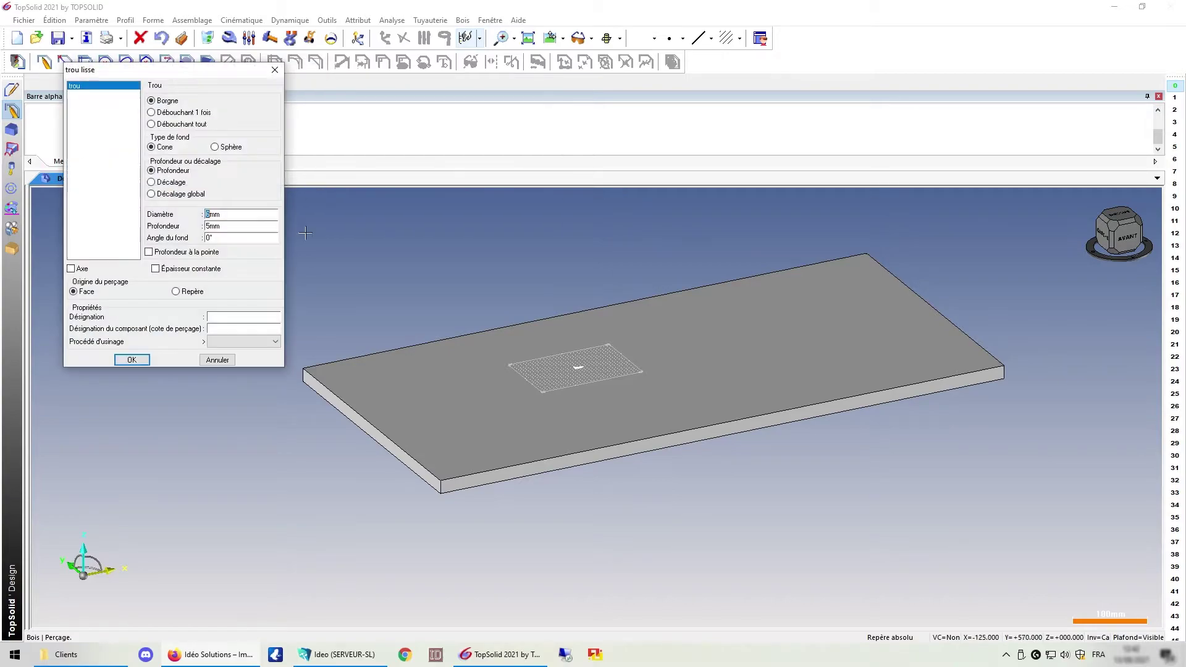
left_click(220, 360)
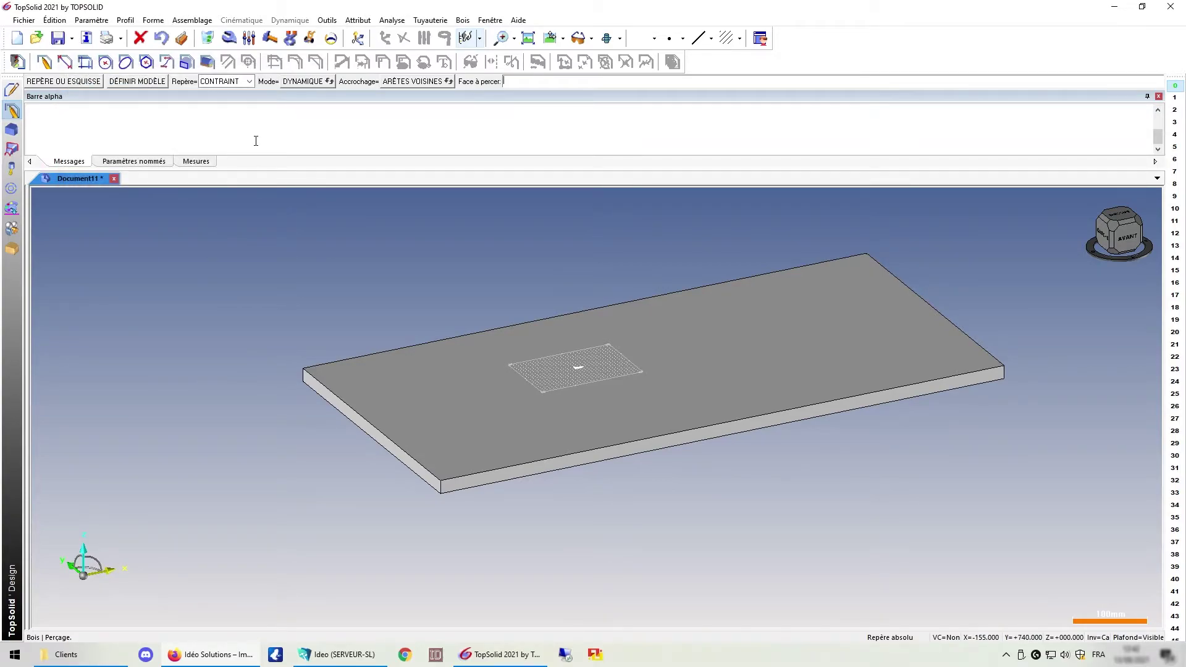
Create a new group drilling model named "Ø8_Débouchant".
left_click(136, 81)
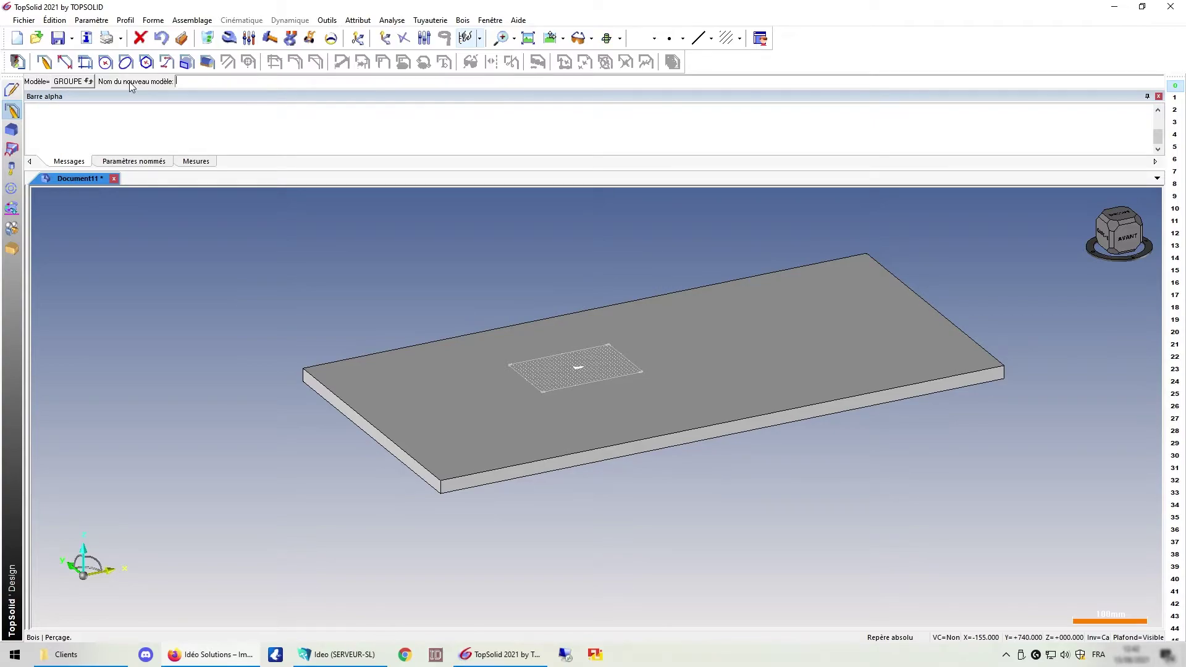
left_click(69, 82)
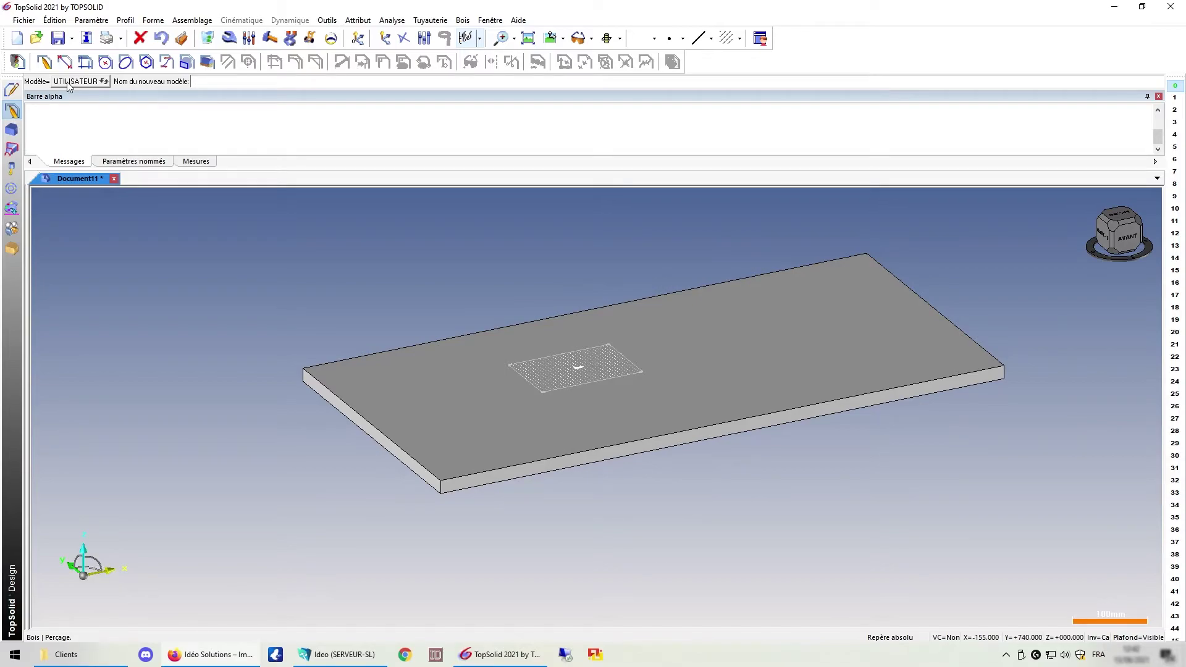
left_click(70, 82)
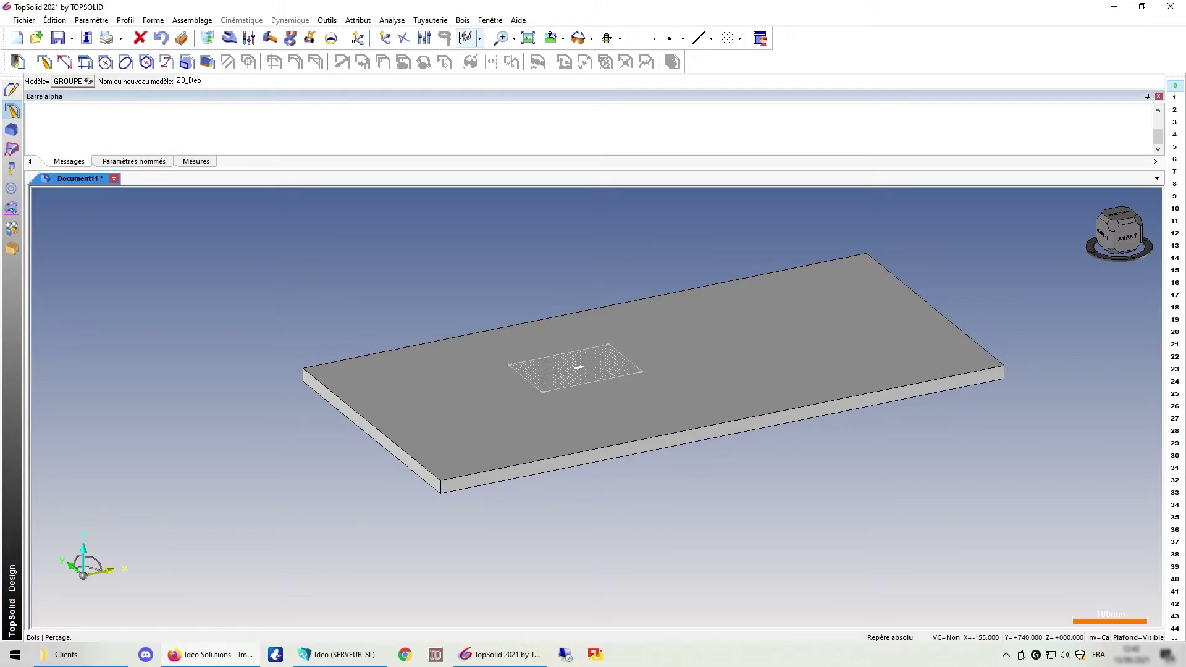
key("Return")
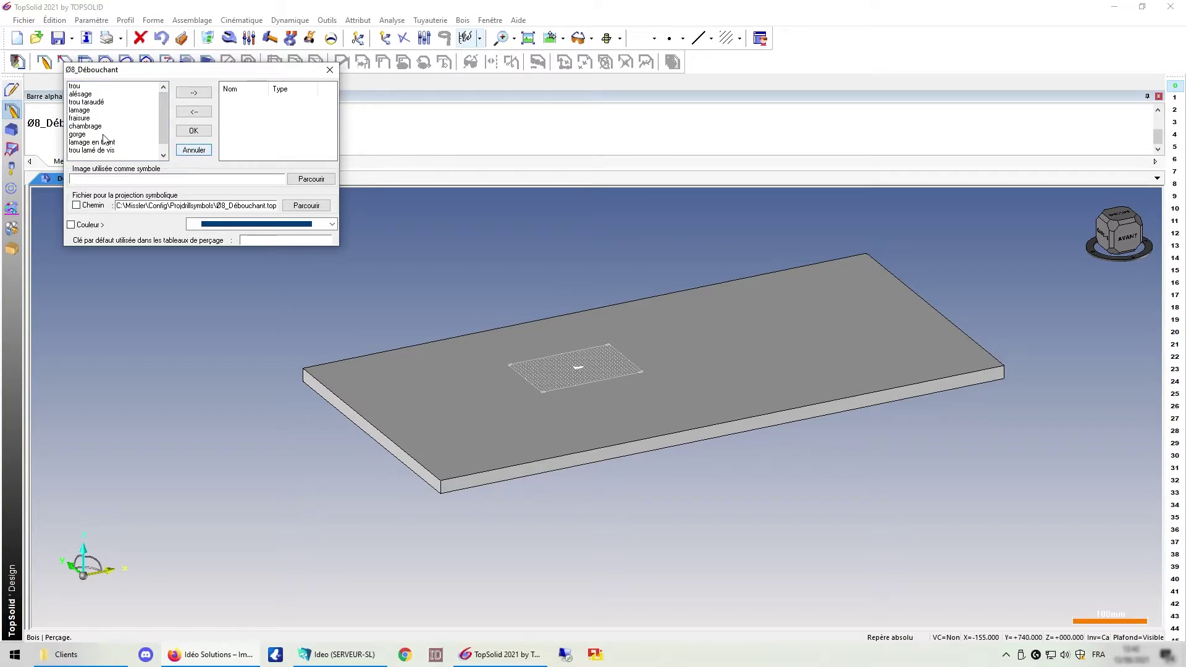
Define the Ø8_Débouchant model with a single "trou" operation of the type "Débouchant 1 fois" and save it.
left_click(86, 88)
left_click(193, 92)
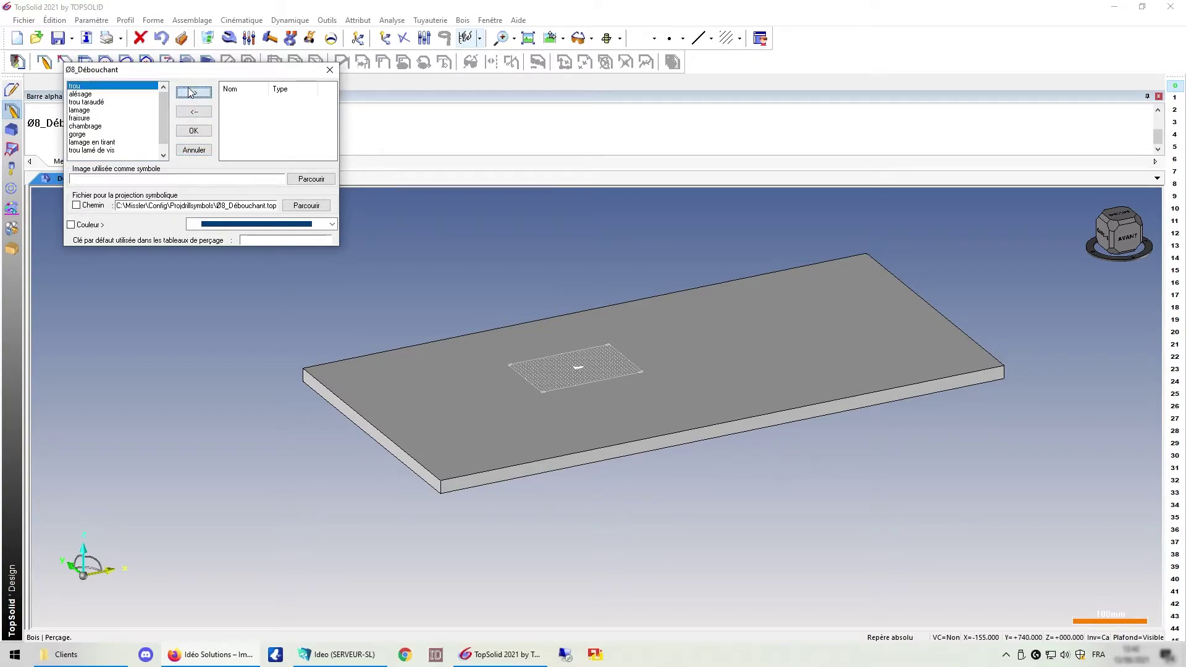
left_click(193, 131)
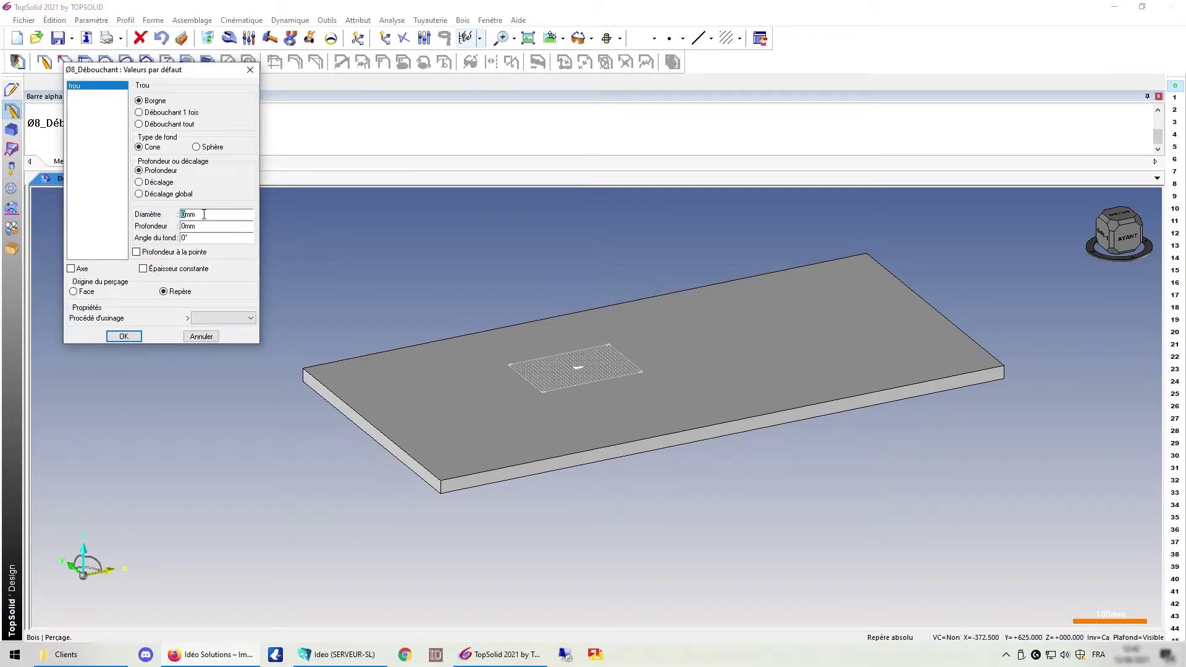
left_click(156, 113)
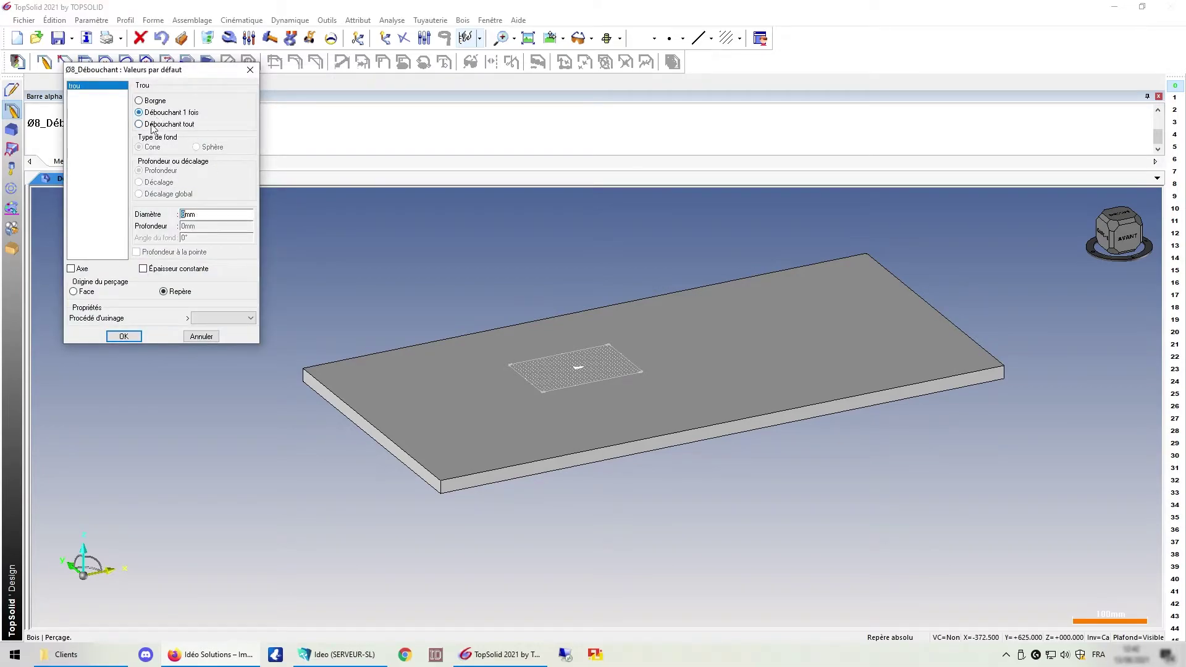
left_click(128, 338)
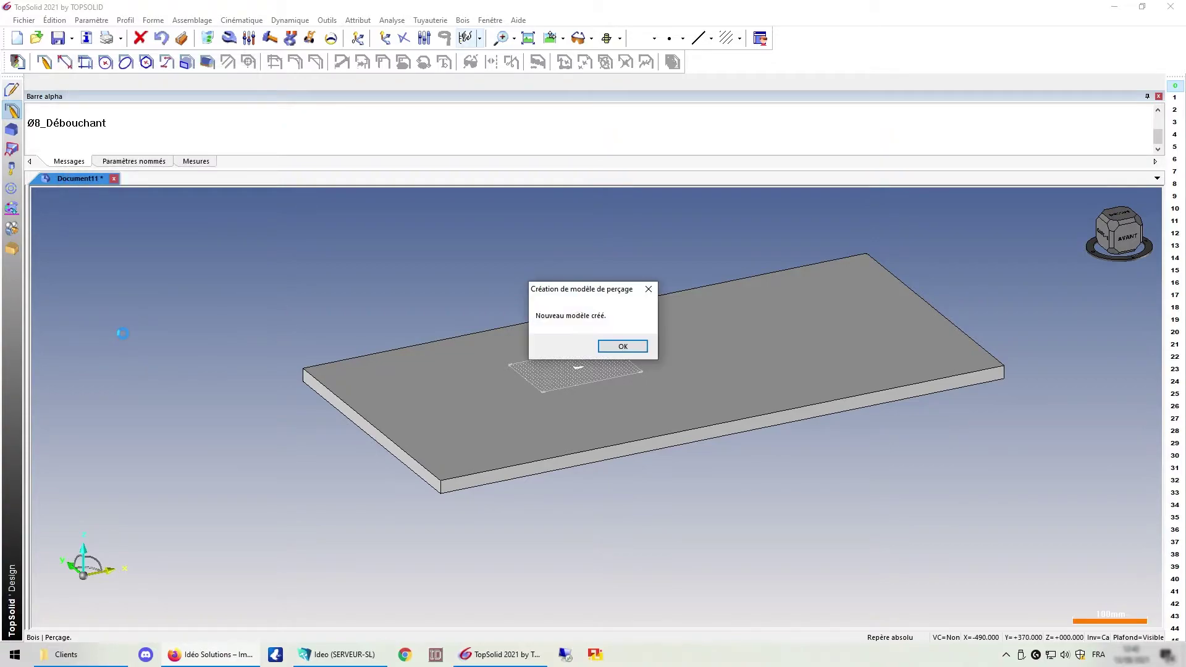
left_click(630, 344)
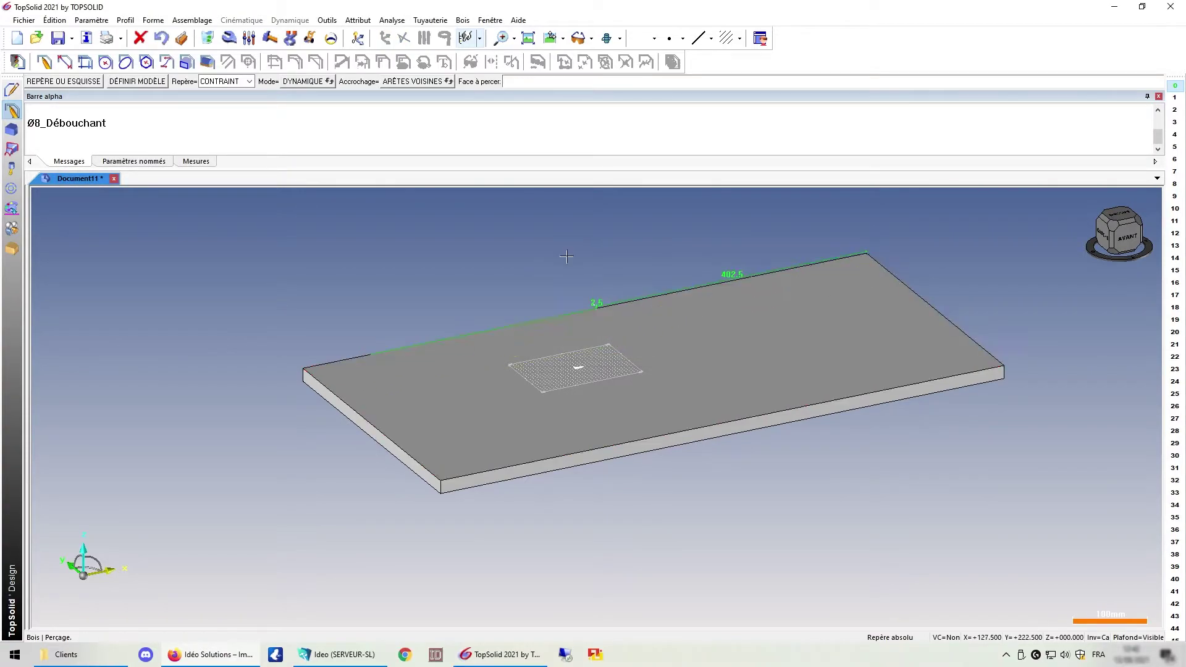
Check the default parameters of the Ø8_Débouchant model on the panel's top face without drilling.
left_click(761, 328)
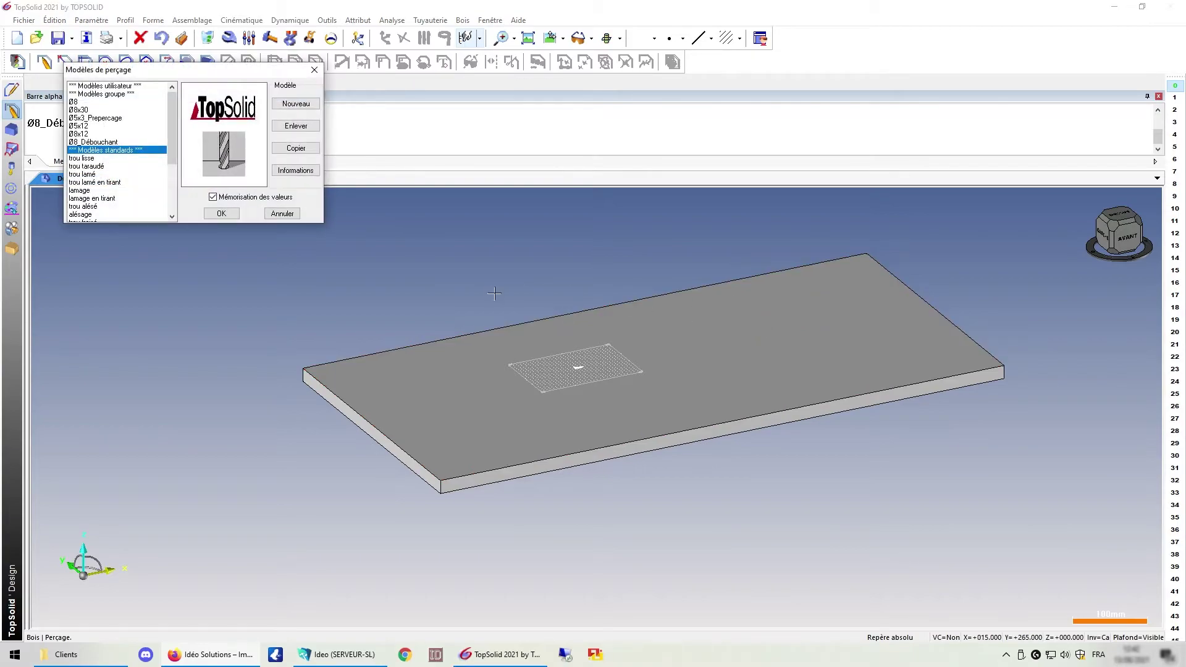
left_click(84, 144)
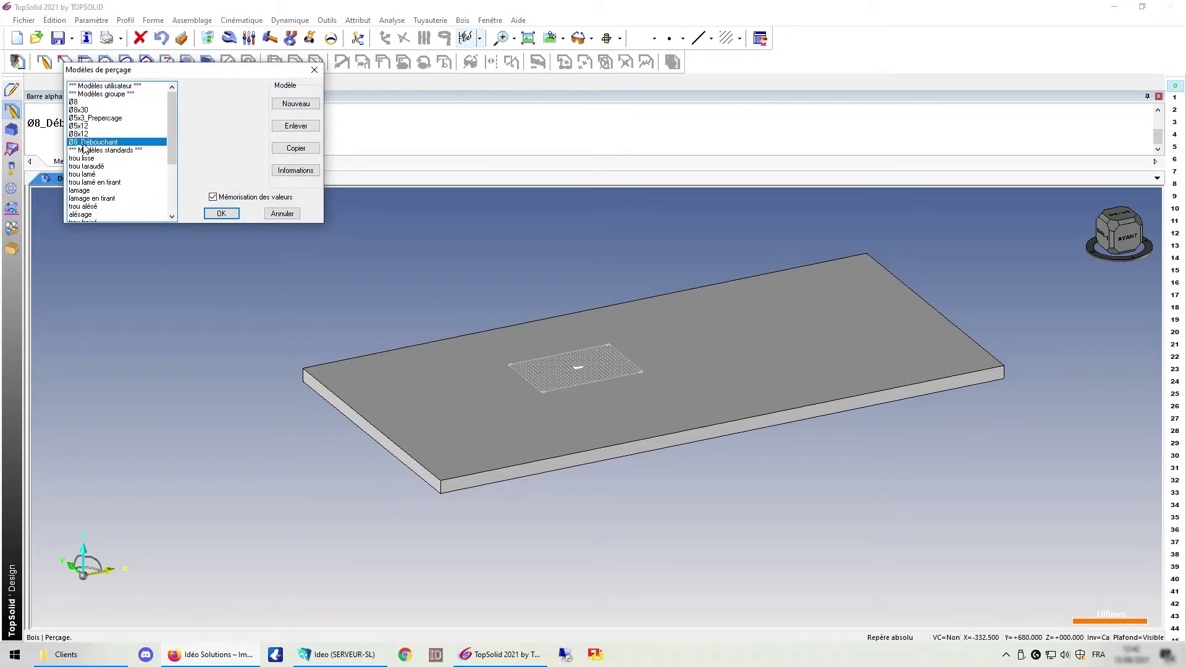
left_click(225, 213)
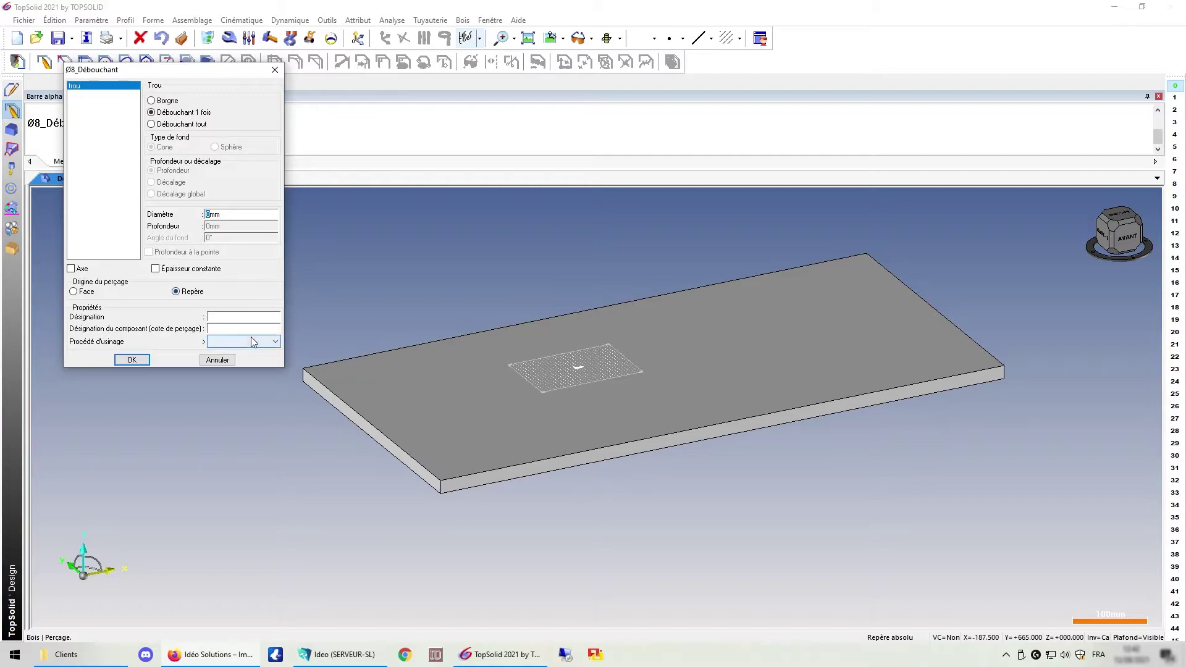
left_click(217, 360)
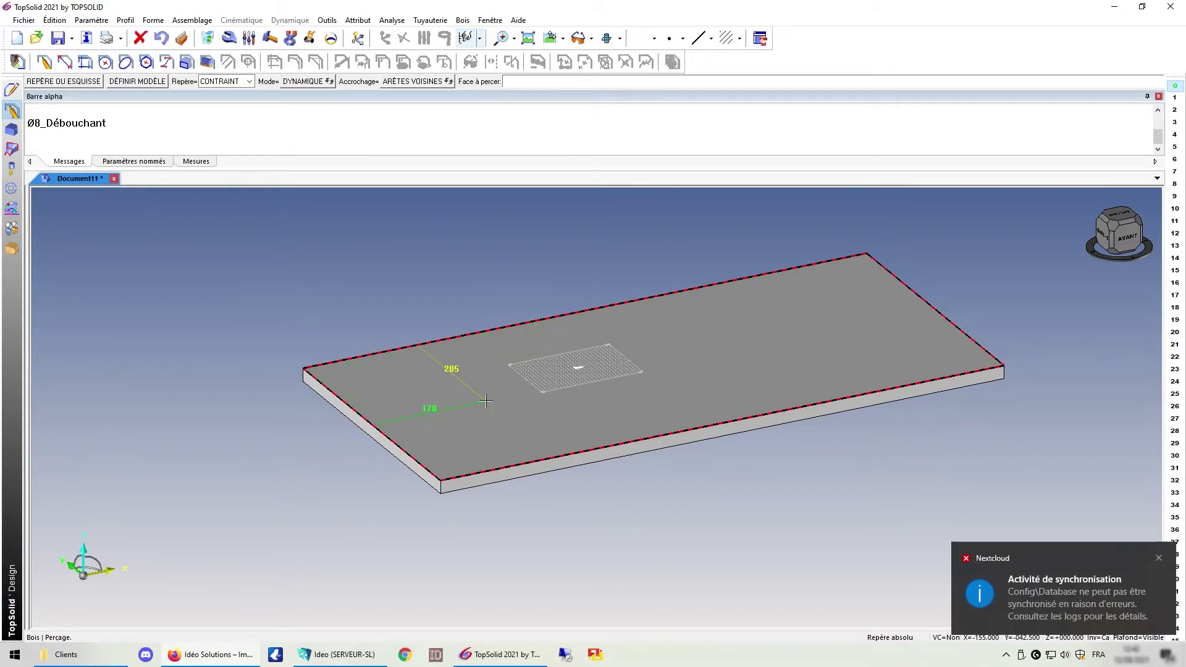
Review the existing group model Ø5x3_Prepercage at a position on the panel's top face without drilling.
left_click(452, 371)
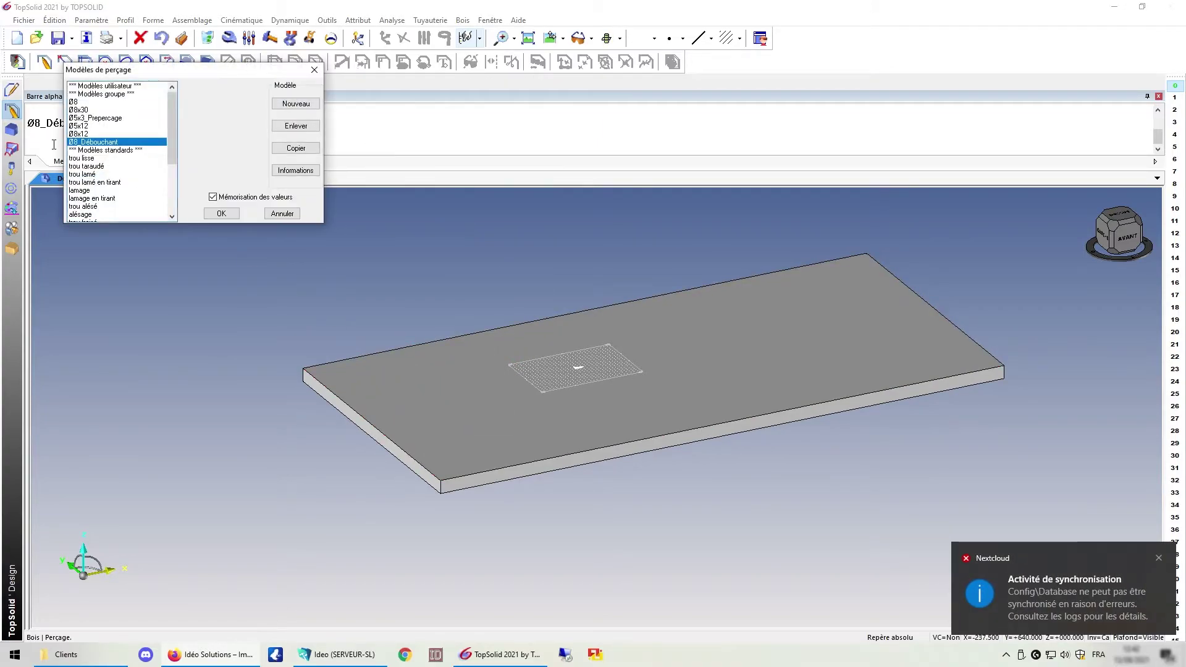
left_click(92, 119)
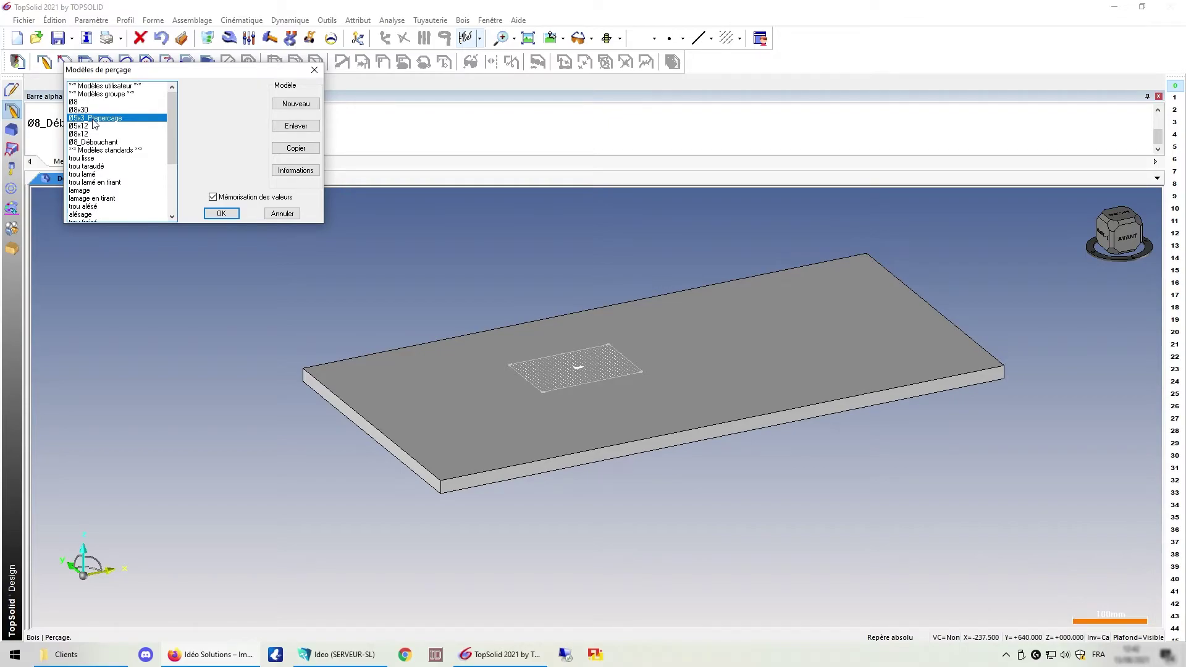
double_click(92, 119)
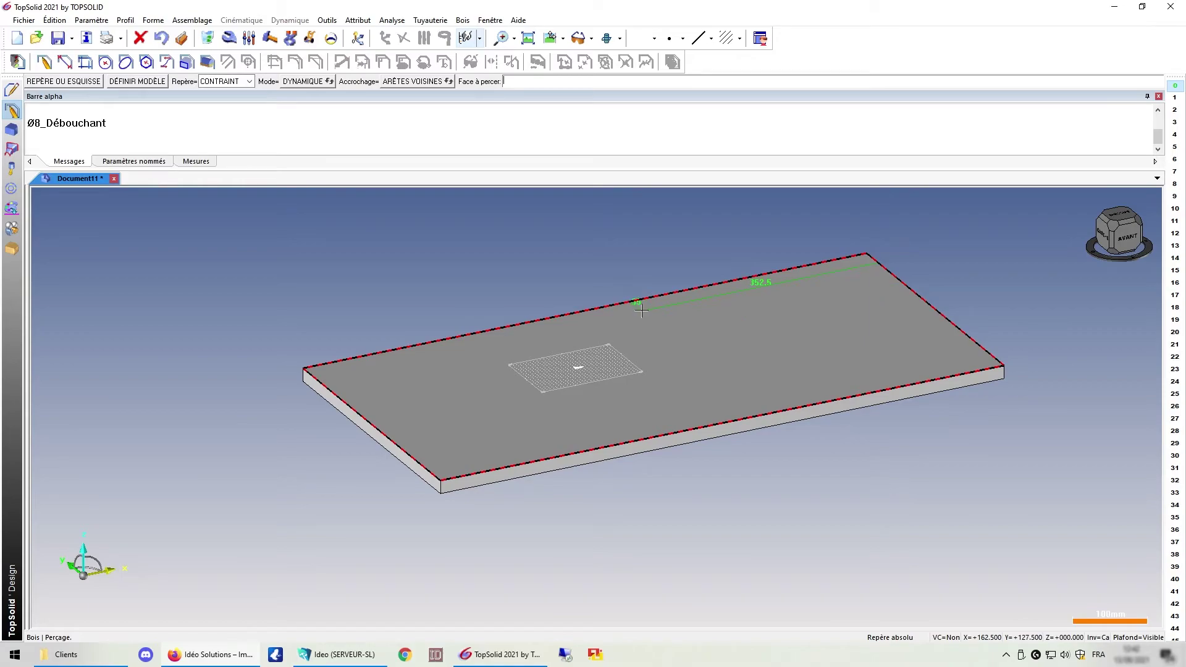
key("Escape")
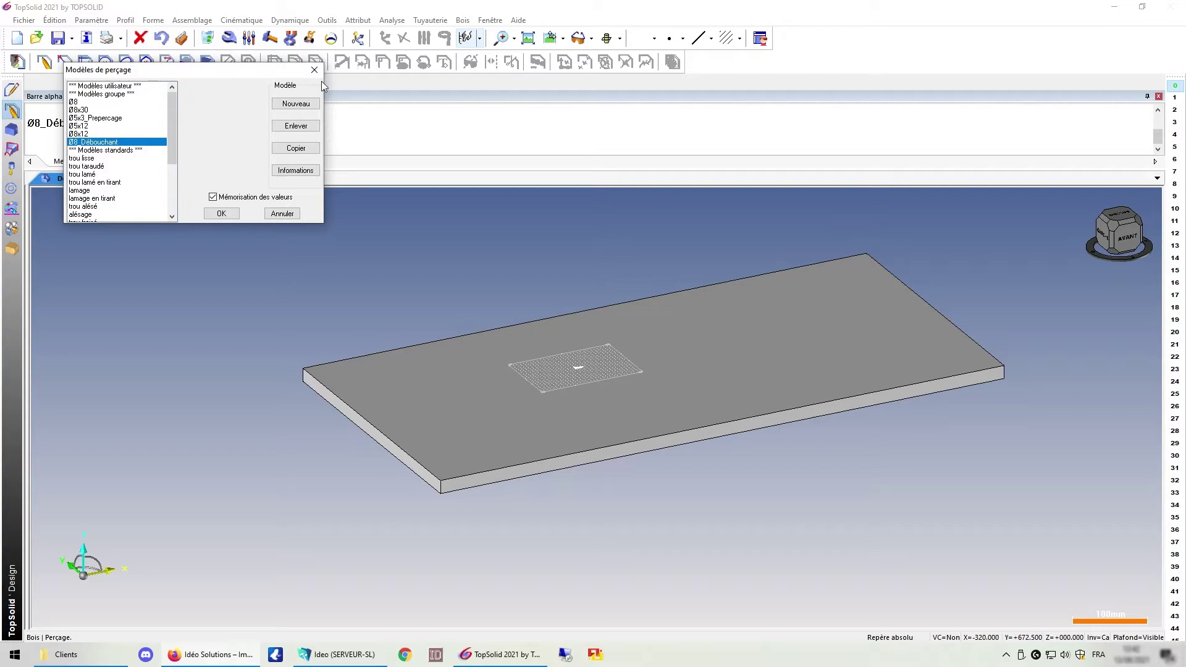
Create a new group drilling model named "Perçage_Taquet" from the drilling model list.
left_click(296, 104)
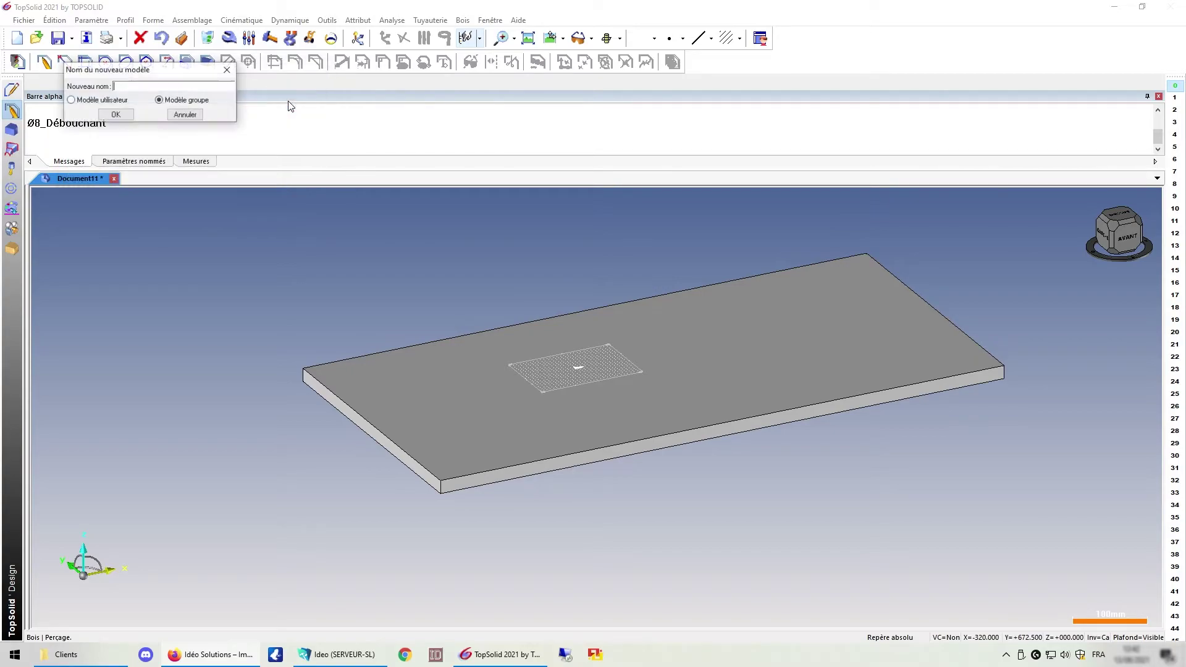
left_click(149, 83)
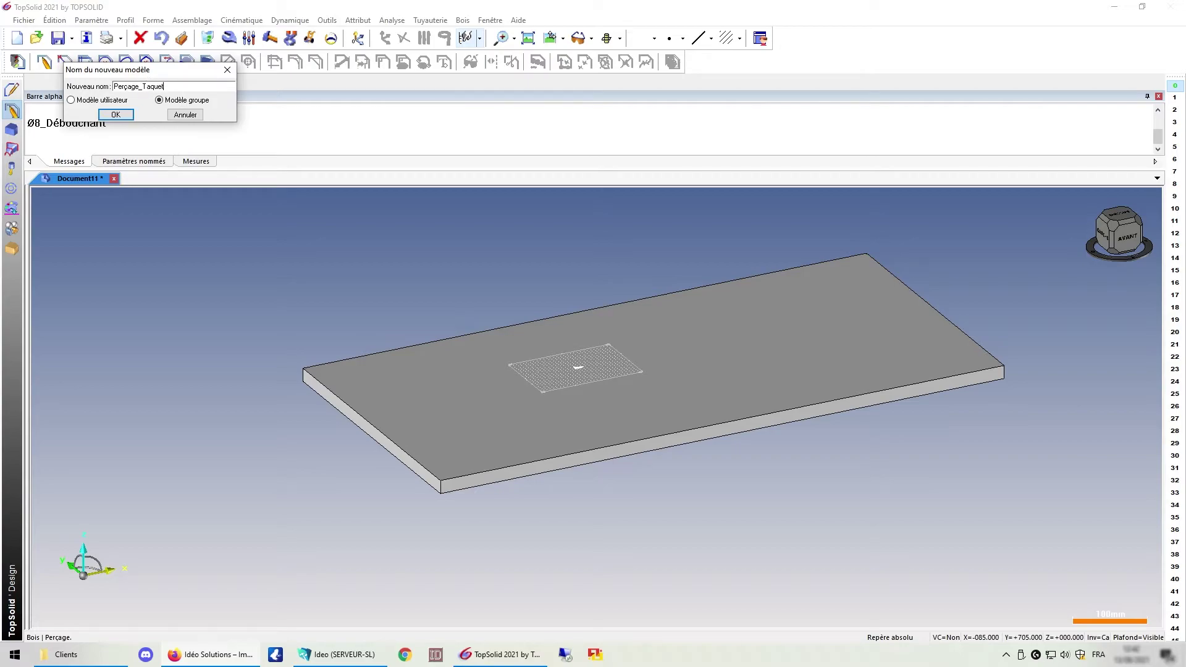
key("Return")
Define Perçage_Taquet with a blind (Borgne) "trou" operation, 5 mm diameter, 12 mm depth and Face as origin, and save it.
left_click(75, 86)
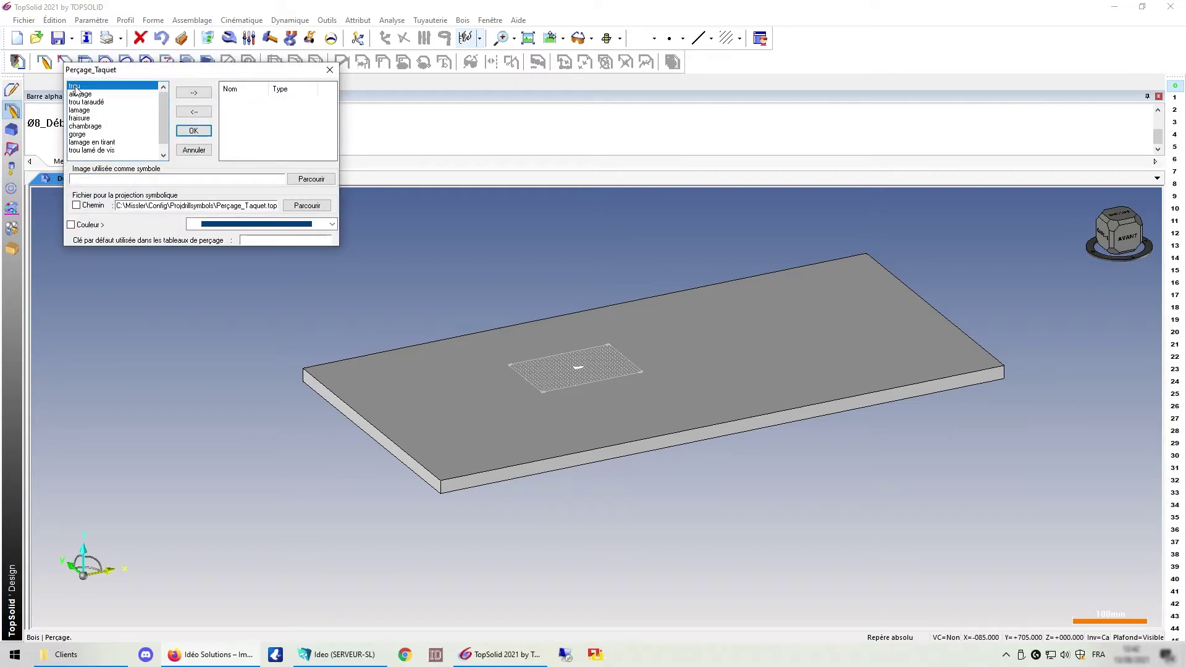
left_click(194, 92)
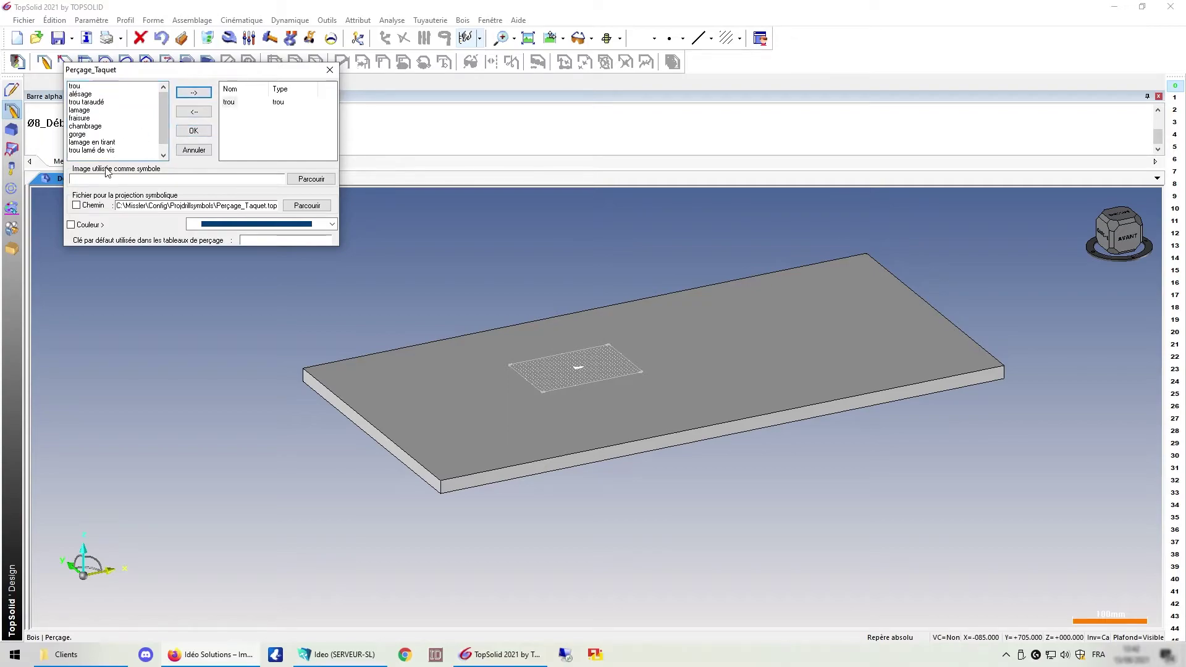
left_click(194, 130)
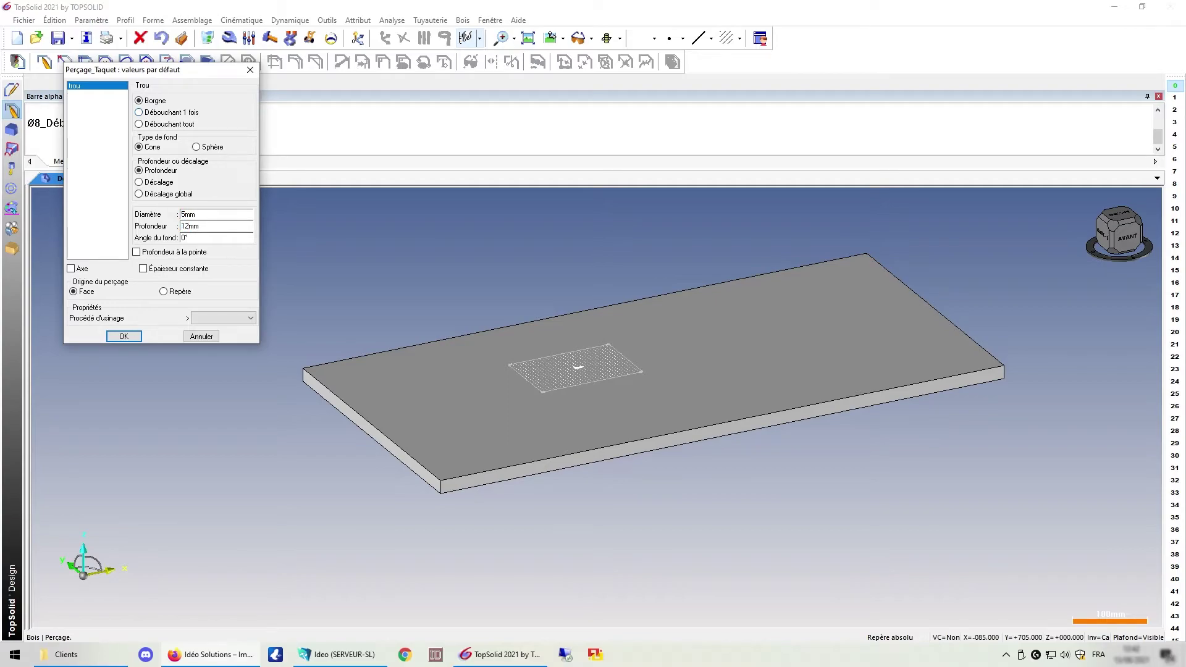
left_click(115, 337)
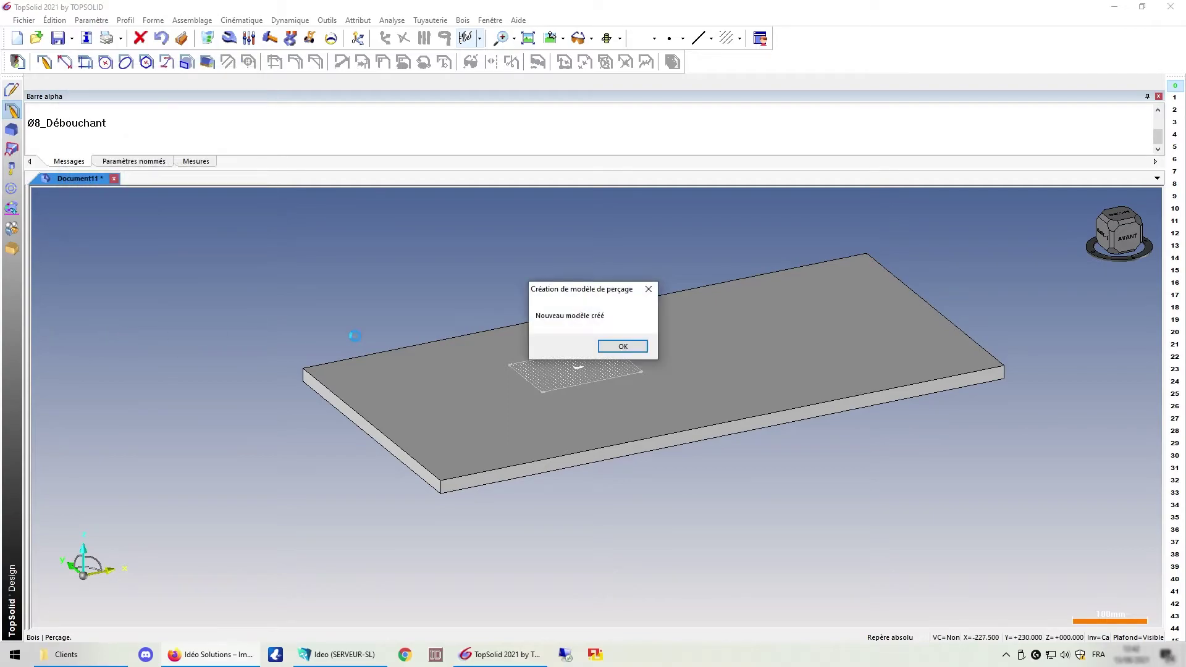
left_click(646, 348)
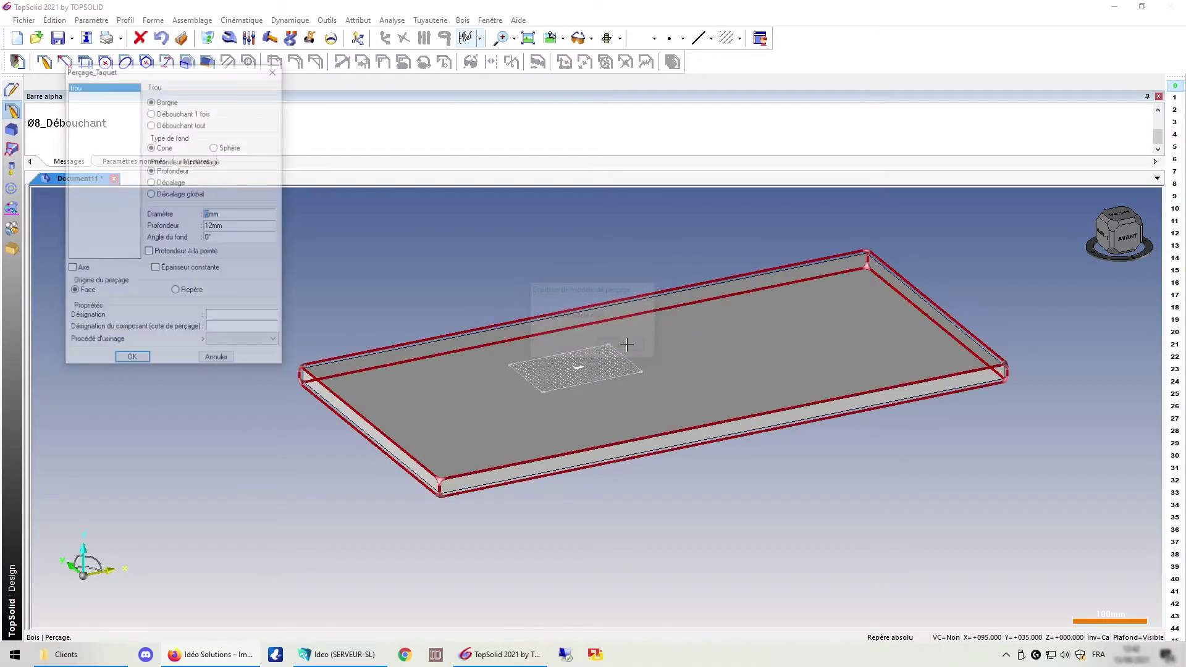
Drill the Perçage_Taquet hole in the panel's top face and choose the same model for a second position.
left_click(115, 362)
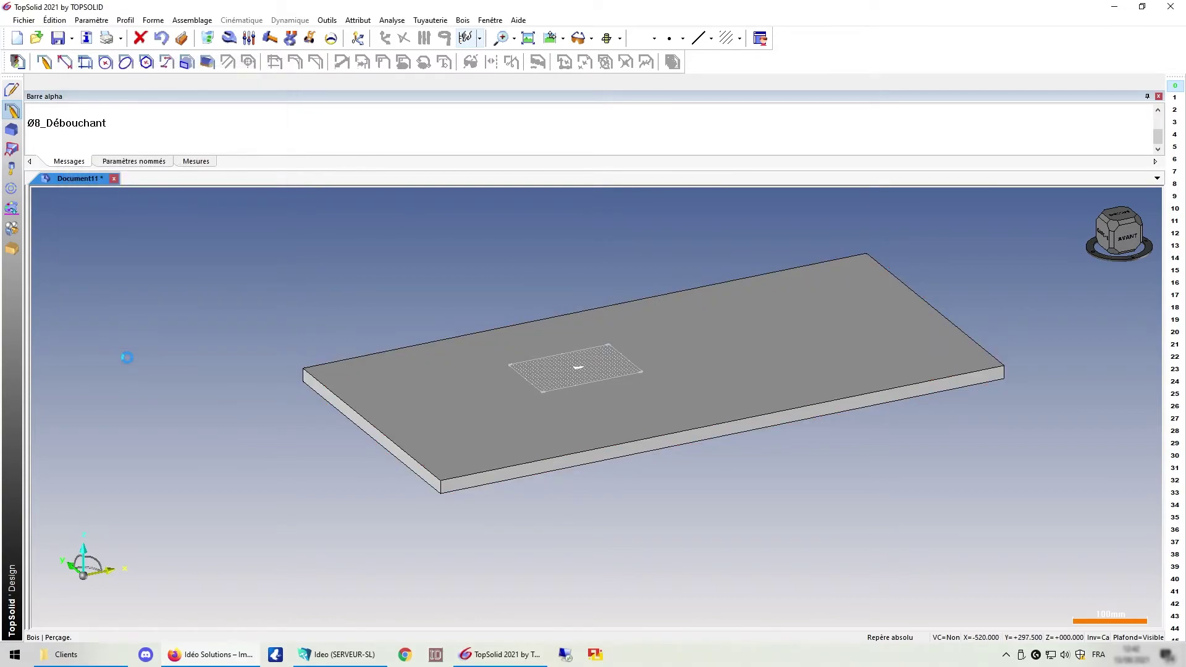
left_click(729, 364)
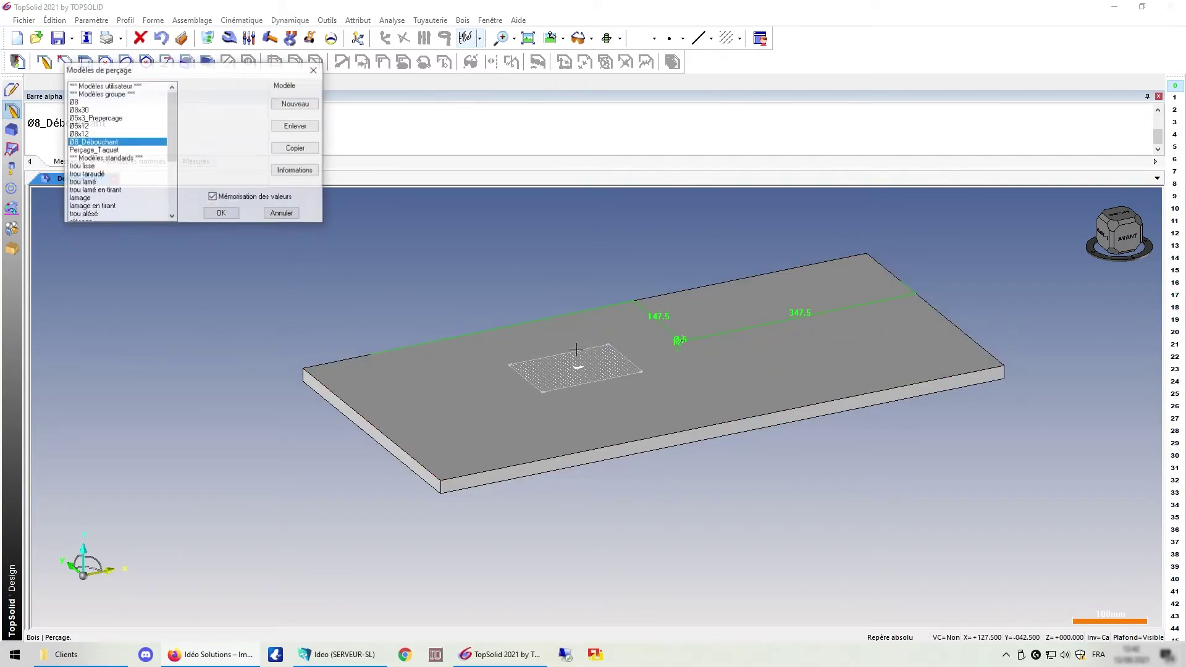
left_click(111, 150)
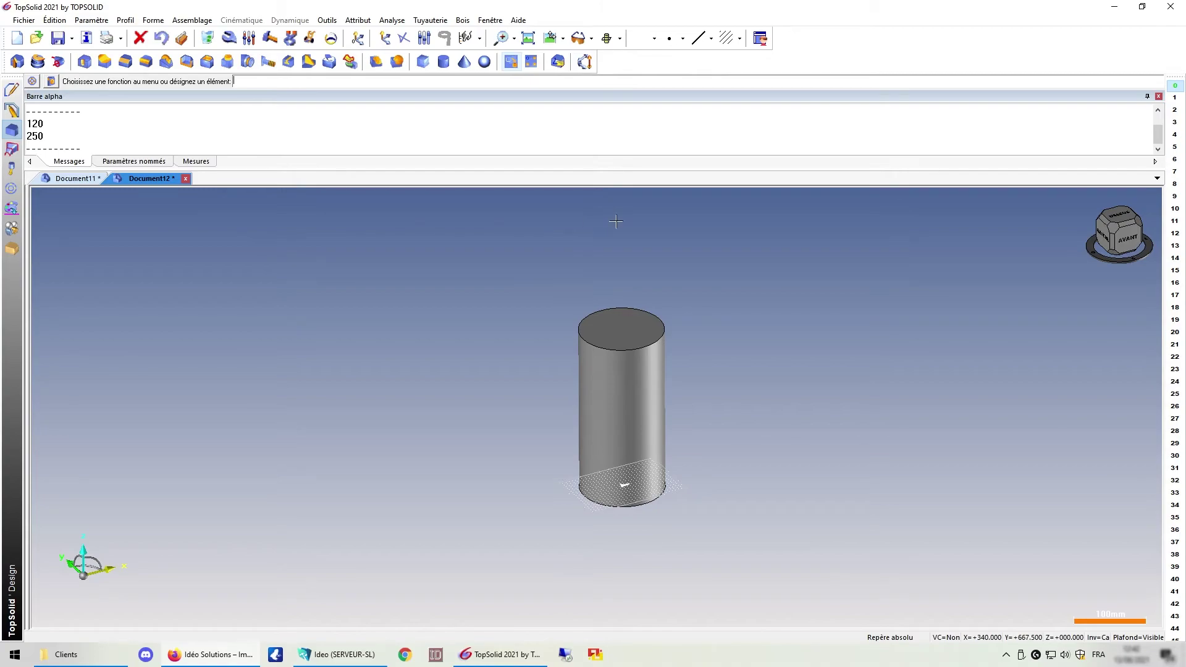
Drill the cylinder's side face with the group model Ø8_Débouchant, using the RADIAL frame, about 80 mm below the top and at about 240°.
left_click(463, 20)
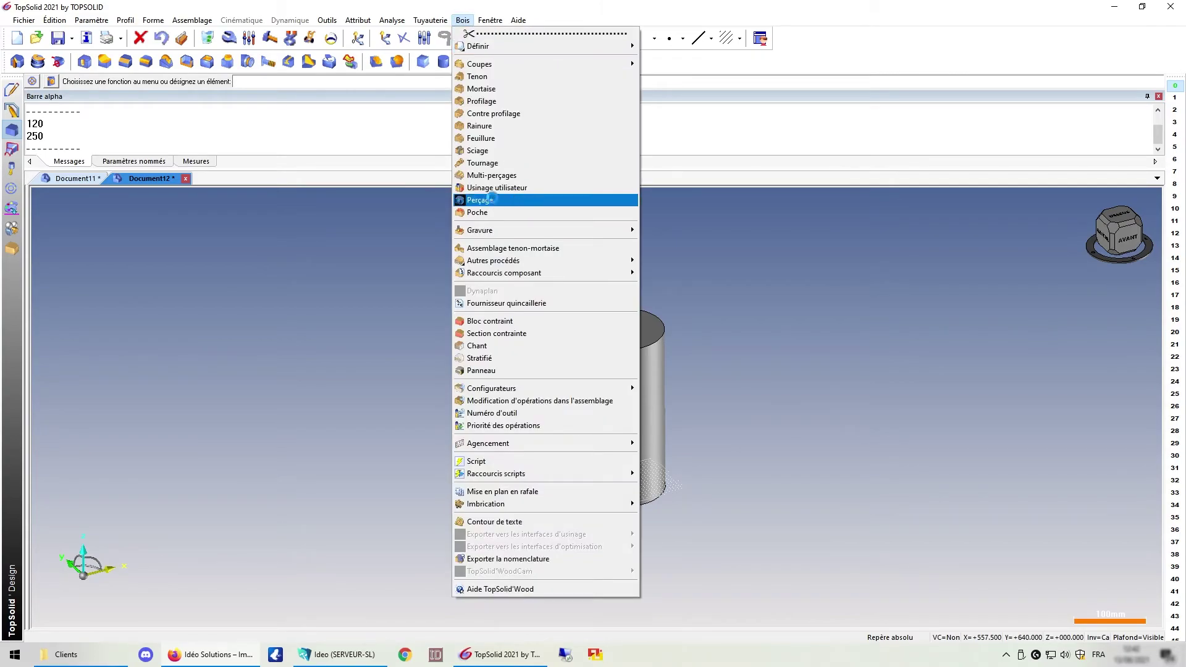
left_click(517, 200)
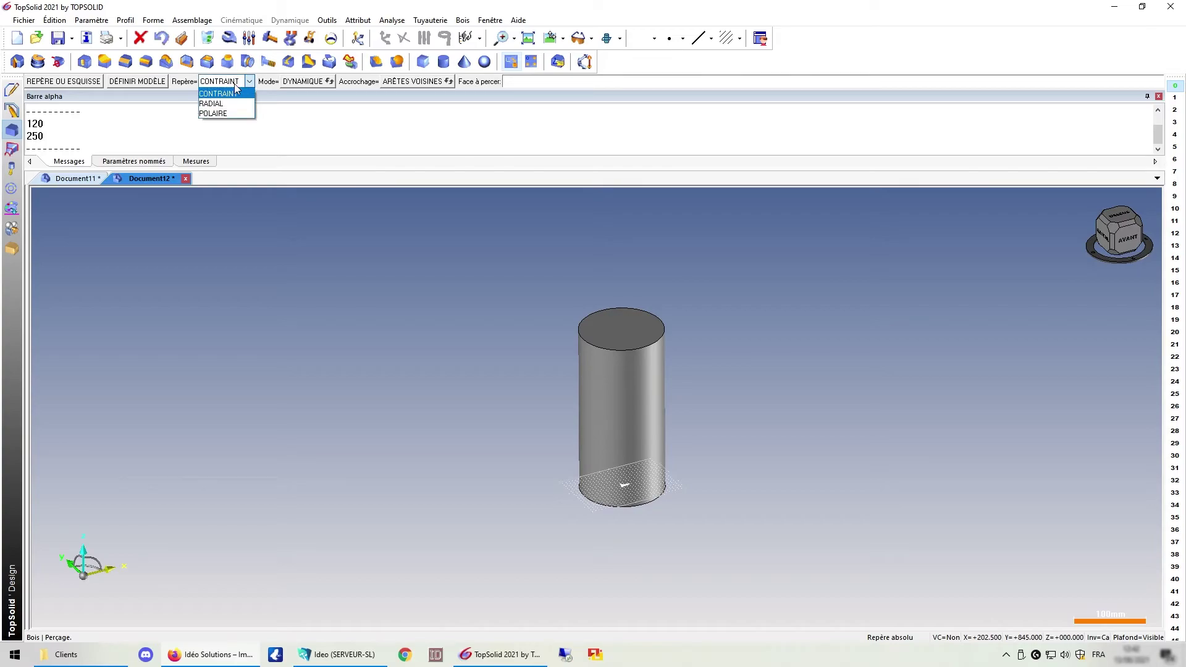
left_click(221, 104)
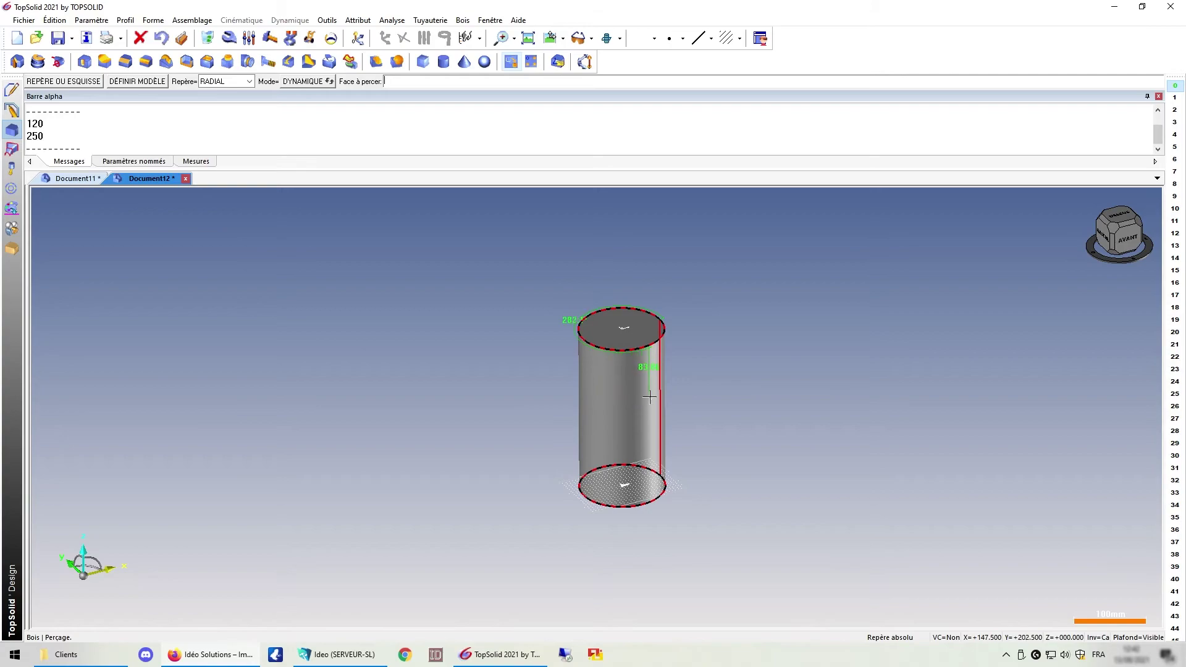
left_click(619, 401)
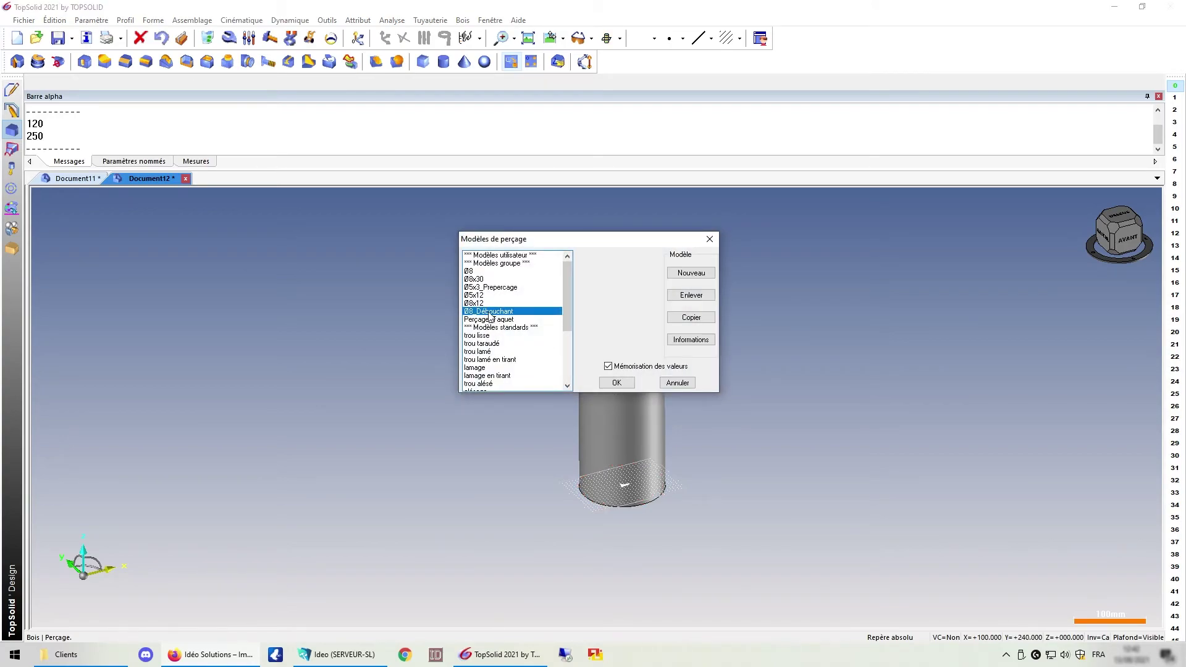
left_click(617, 383)
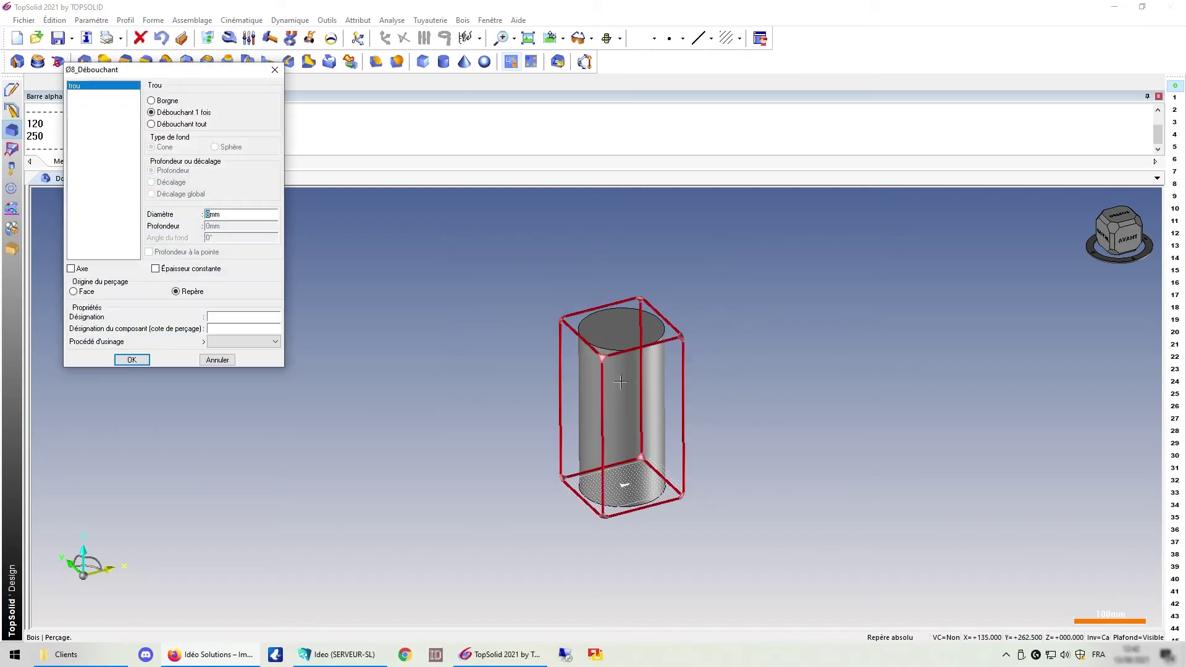
key("Return")
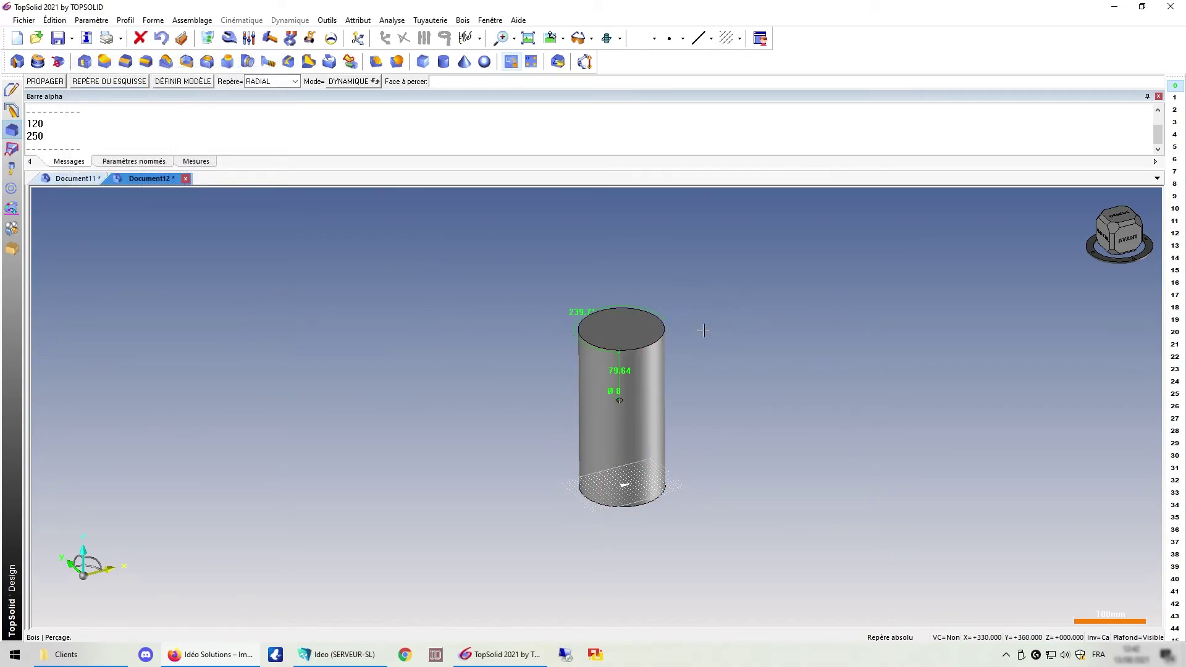
Set the radial hole's distance from the cylinder's top face to 50 mm and its angular position to 30°.
left_click(249, 39)
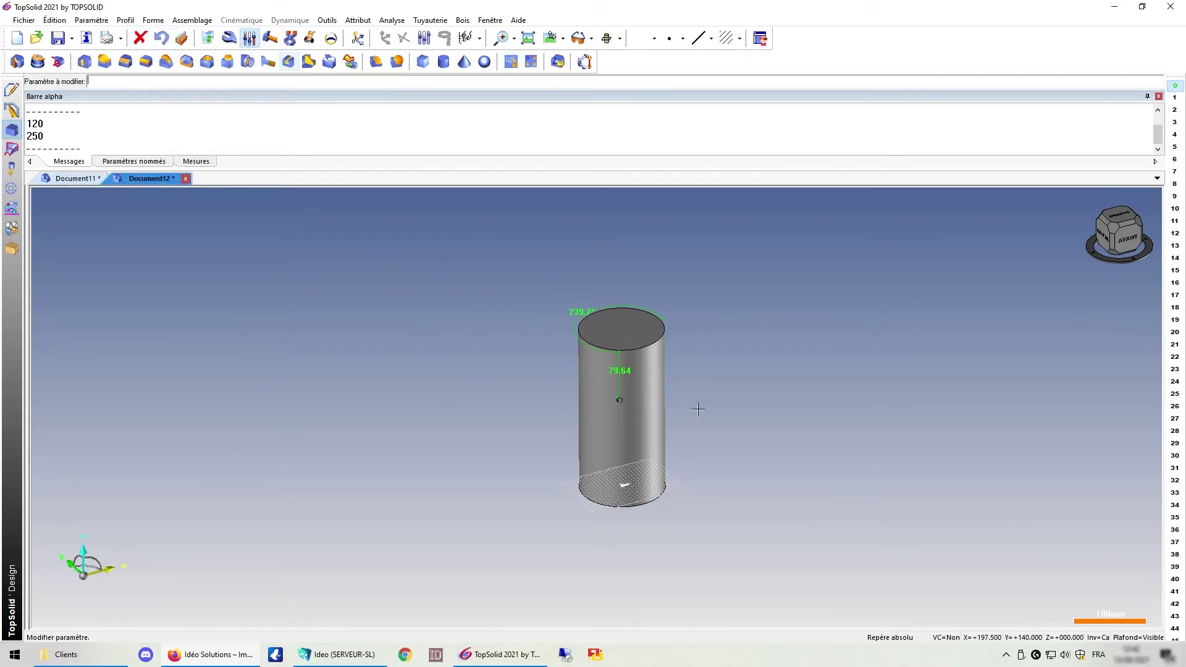
left_click(619, 372)
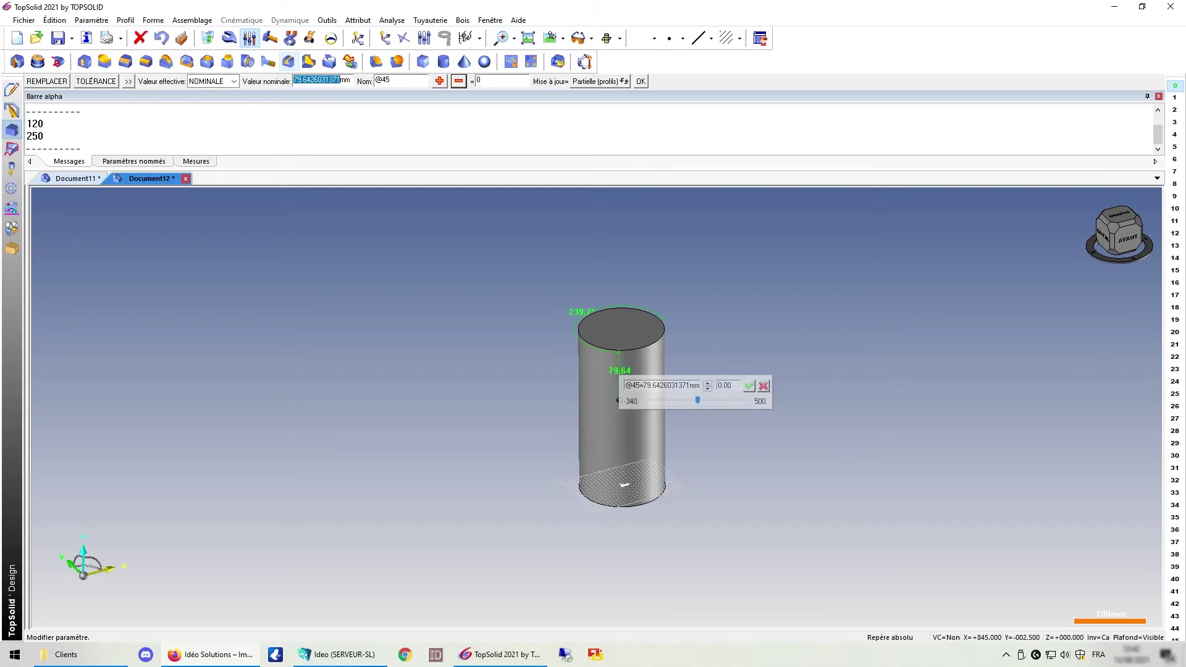
type("50")
key("Return")
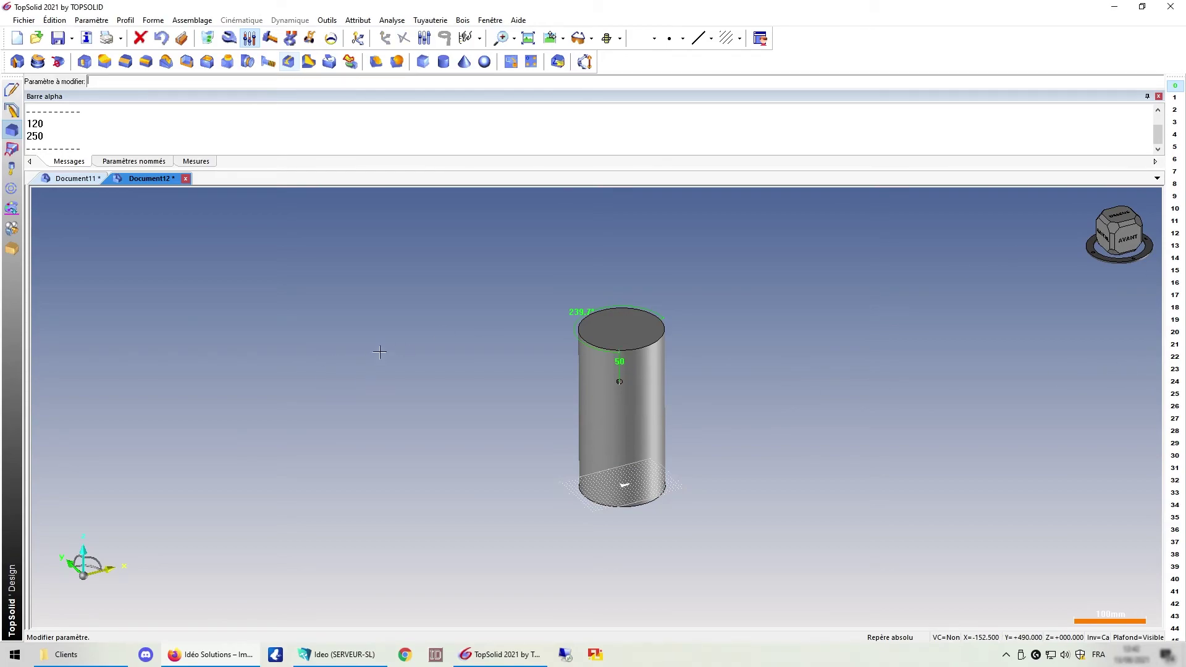
left_click(587, 312)
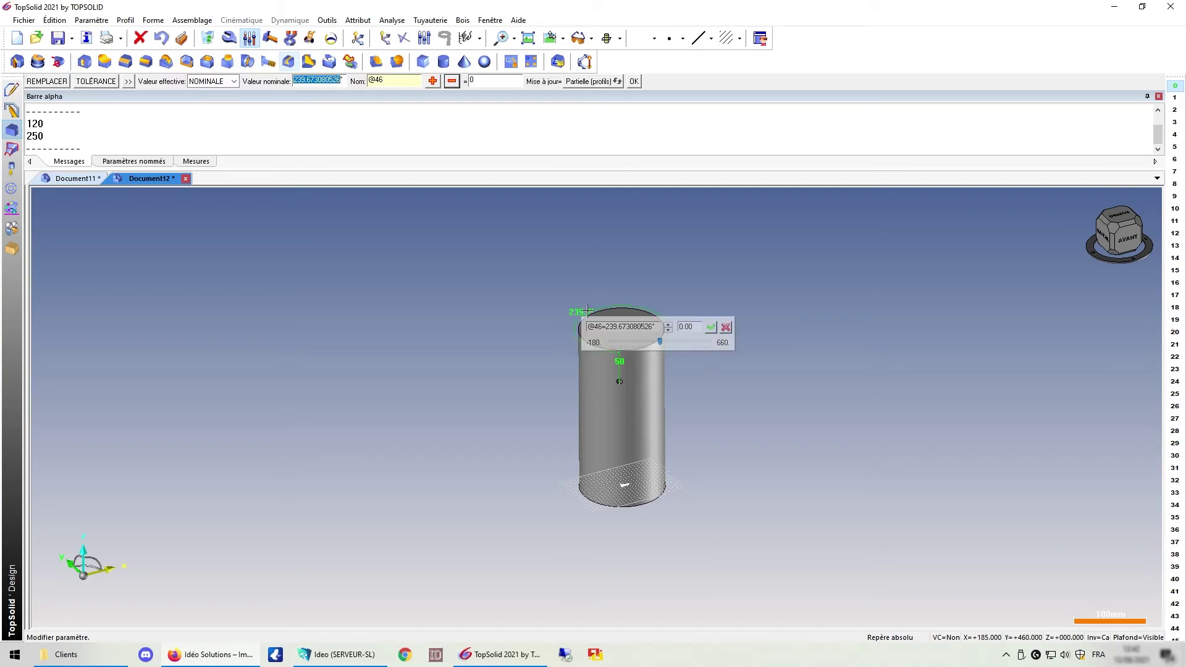
type("30")
key("Return")
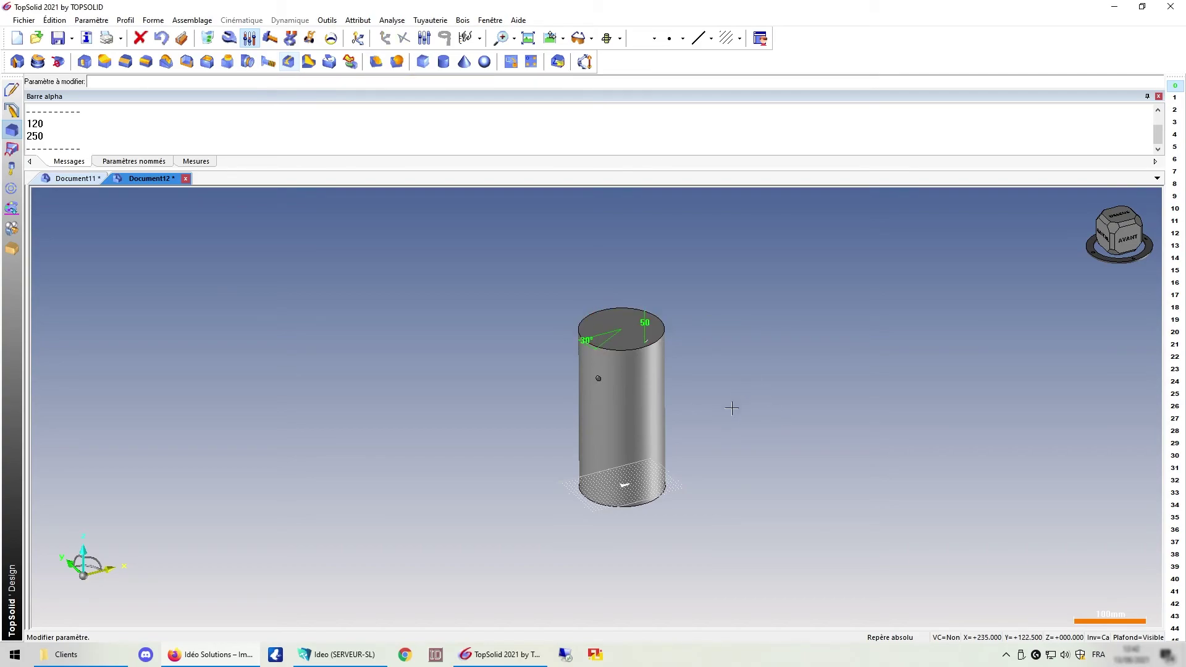
middle_click_drag(733, 378, 506, 405)
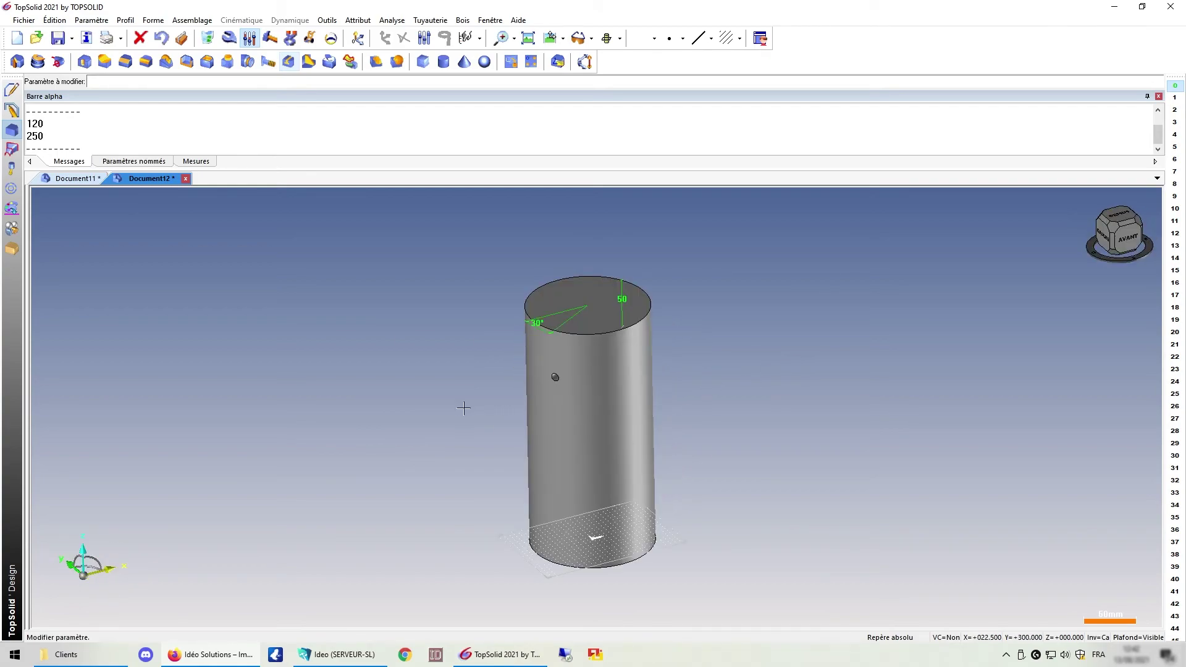
middle_click_drag(433, 320, 739, 336)
middle_click_drag(533, 496, 439, 321)
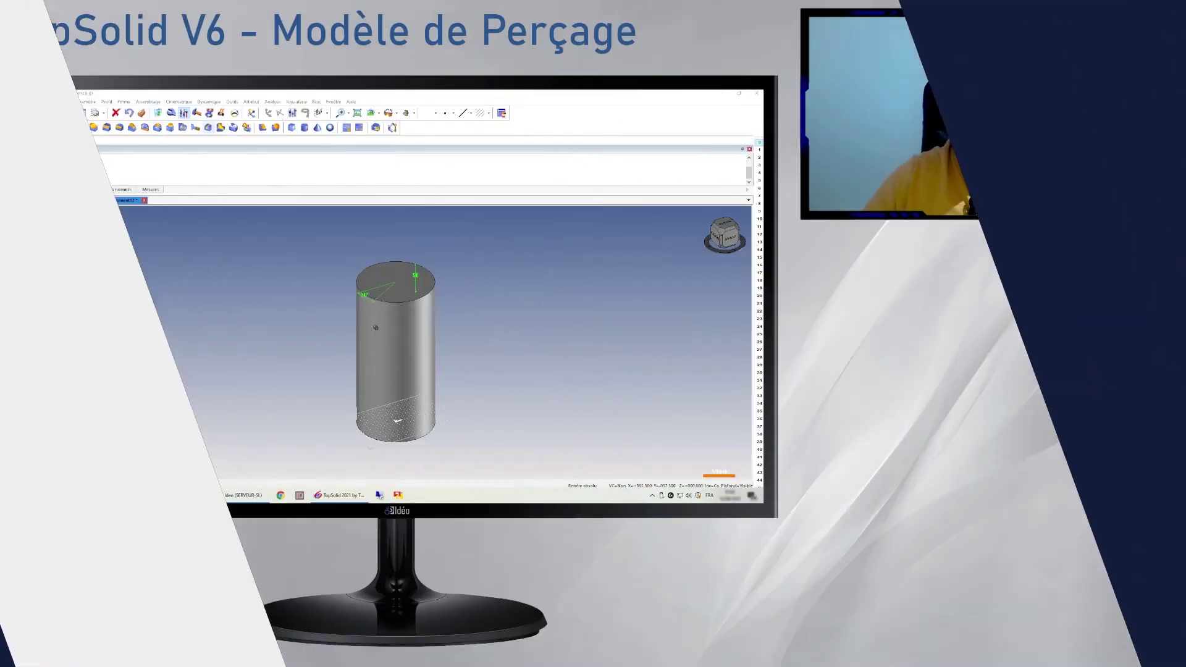